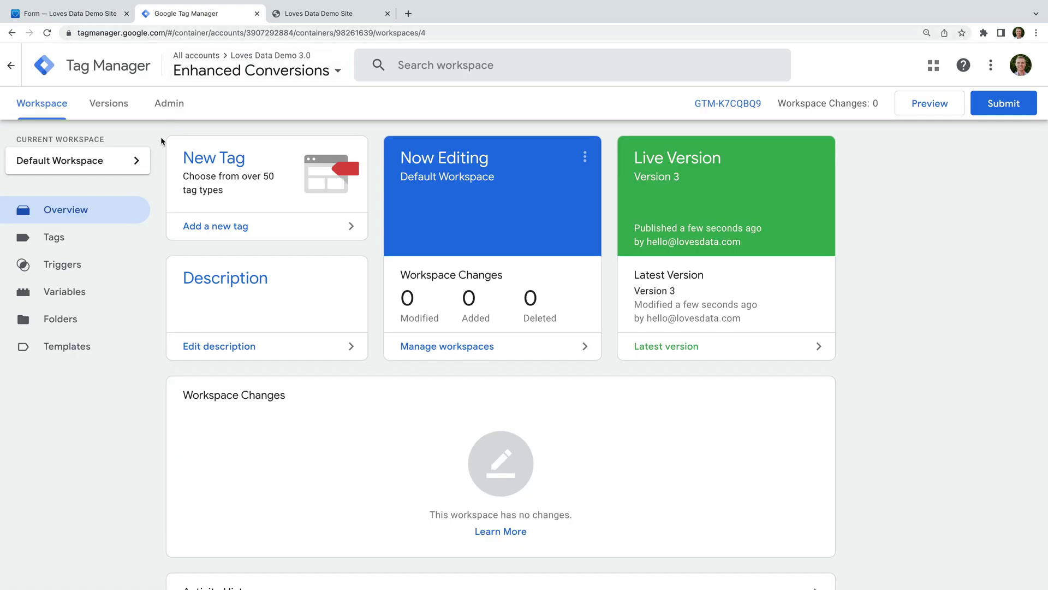
# Browse Tags, Triggers and Variables to find the Get Email Address custom JavaScript variable.
pyautogui.click(89, 239)
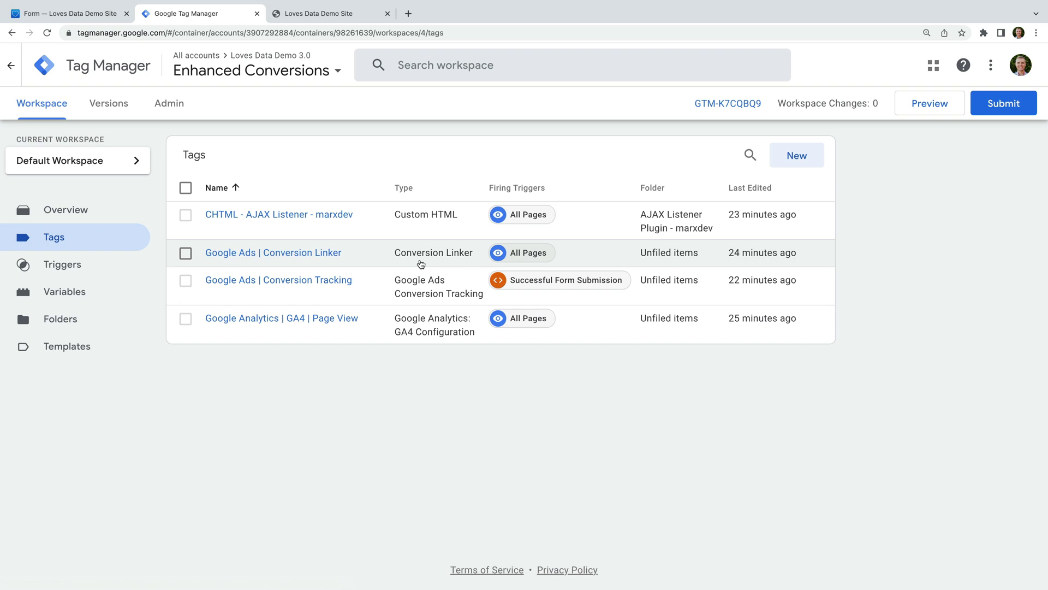
pyautogui.click(97, 268)
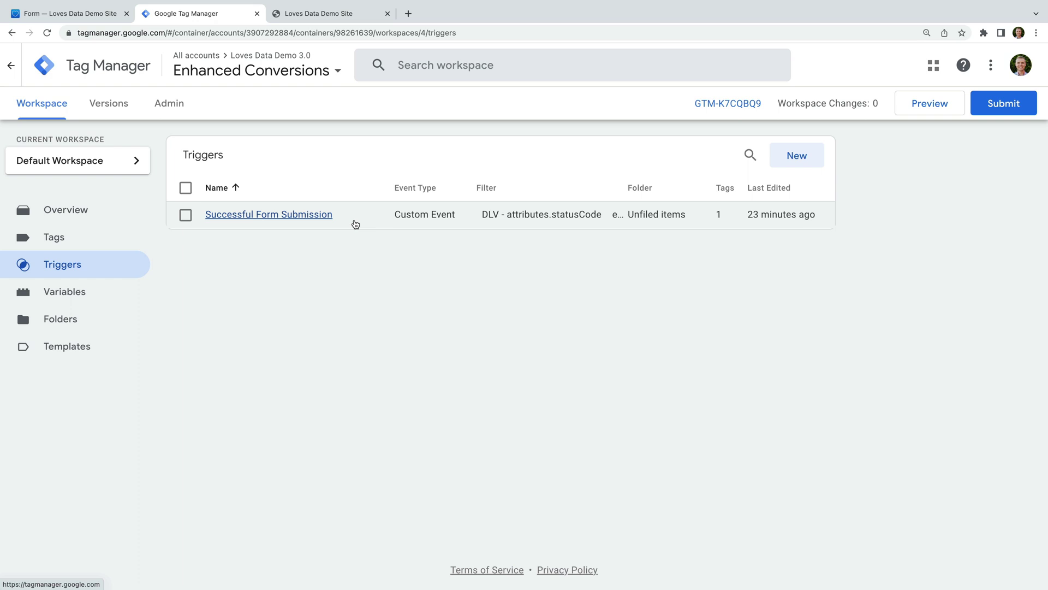
pyautogui.click(120, 292)
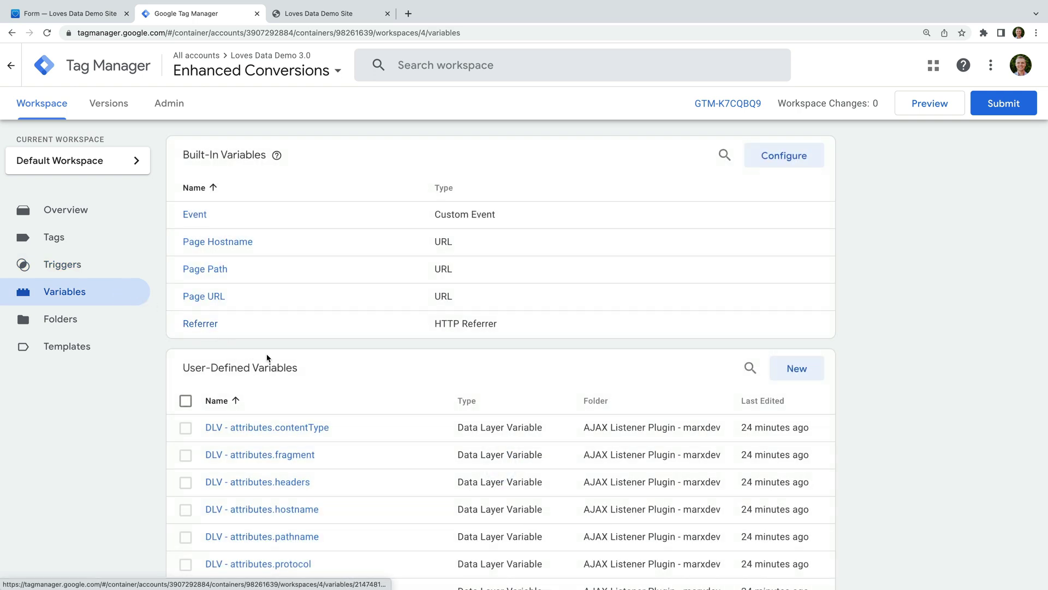
pyautogui.scroll(-1, 435, 382)
pyautogui.scroll(-1, 435, 386)
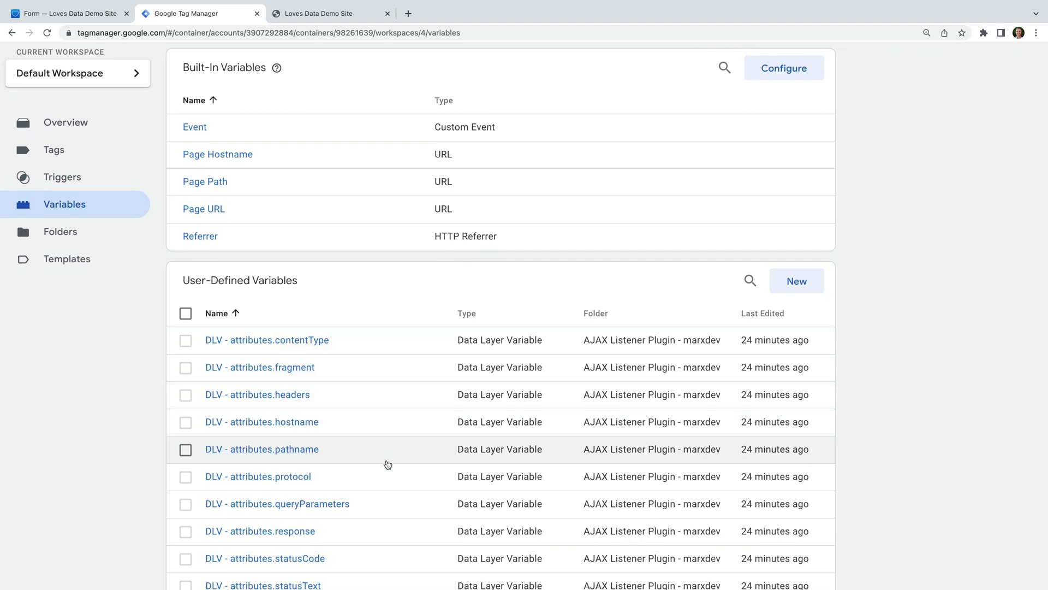
pyautogui.scroll(-3, 387, 464)
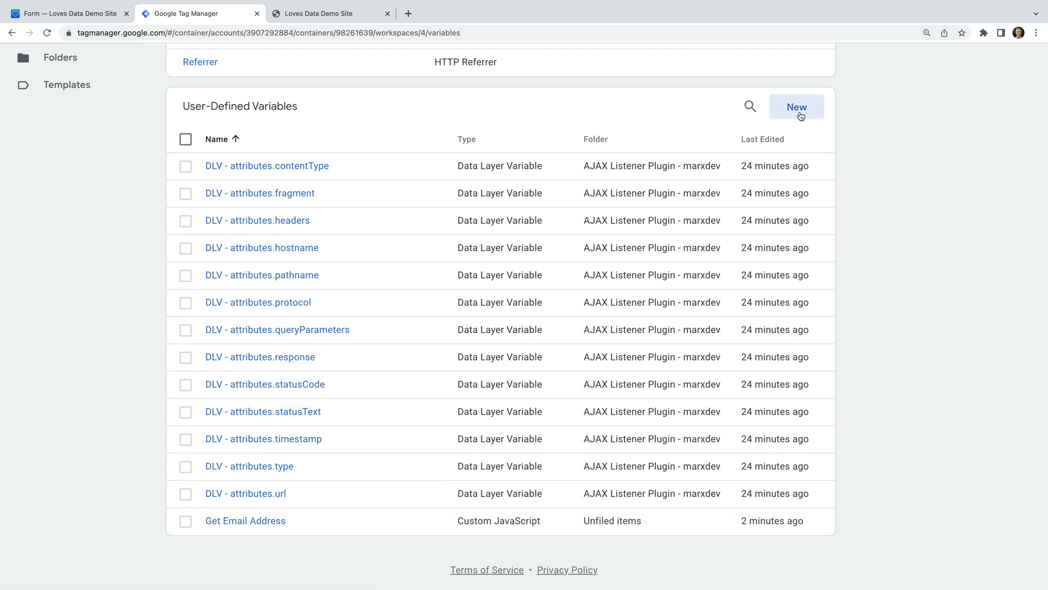
pyautogui.click(796, 108)
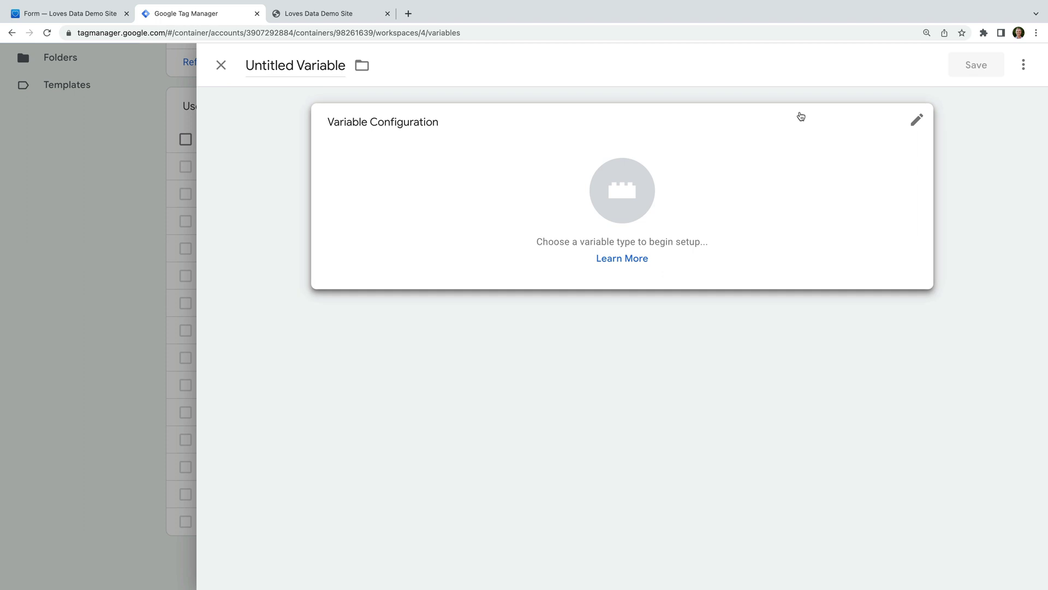
# Name a new variable 'Google Ads | Form | User Provided Data' and make it User-Provided Data type.
pyautogui.click(316, 69)
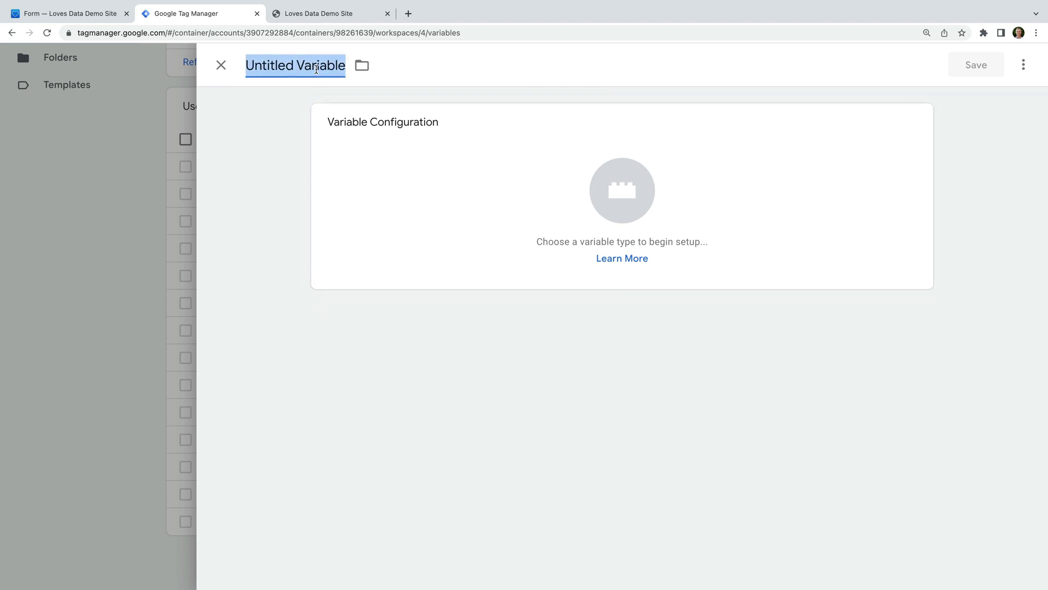
pyautogui.write('Google ')
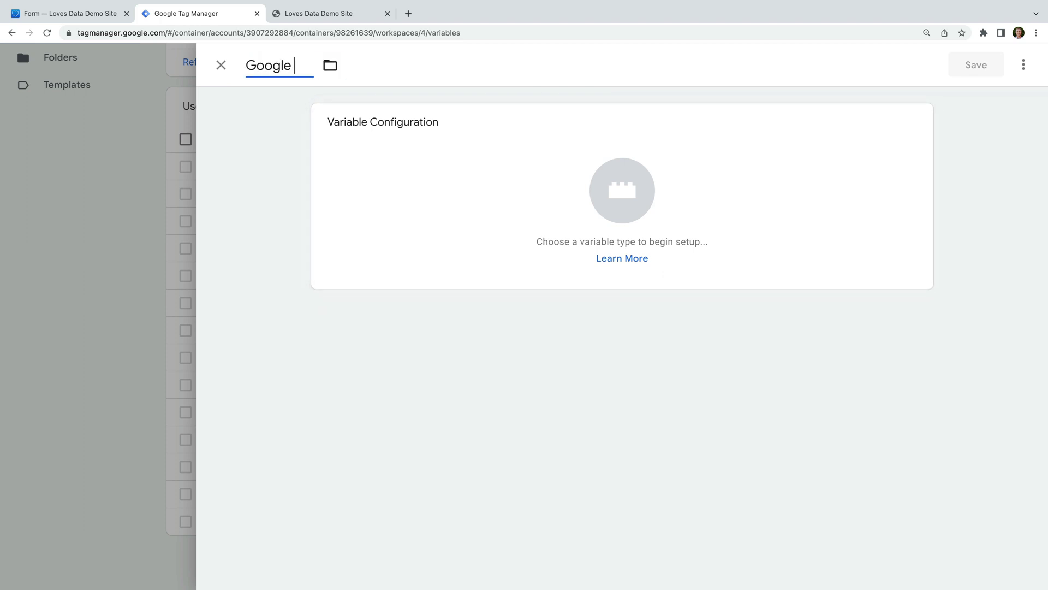
pyautogui.write('Ads | Form |')
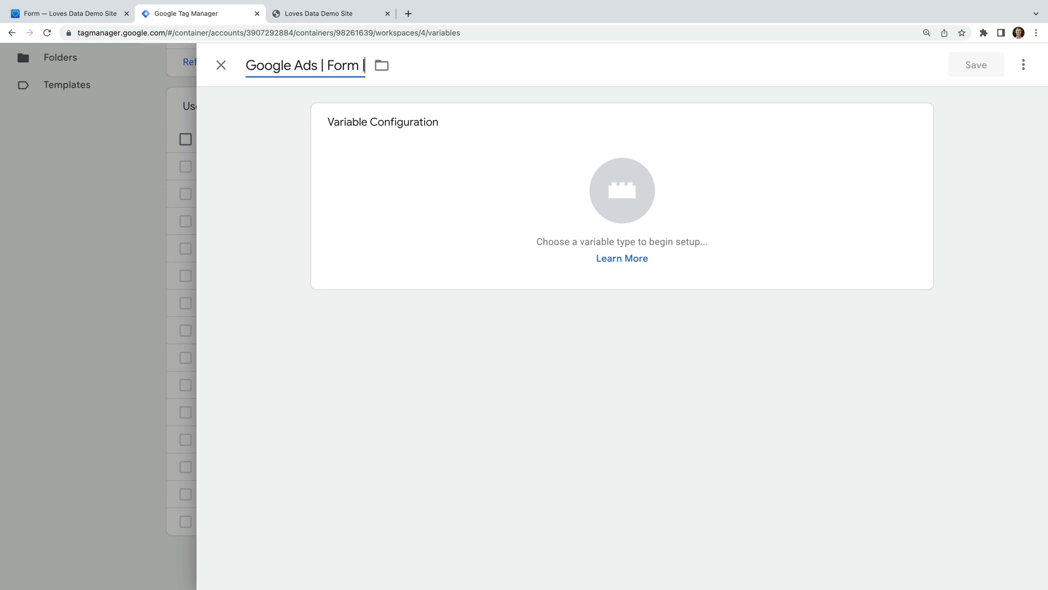
pyautogui.write(' User Provided Data')
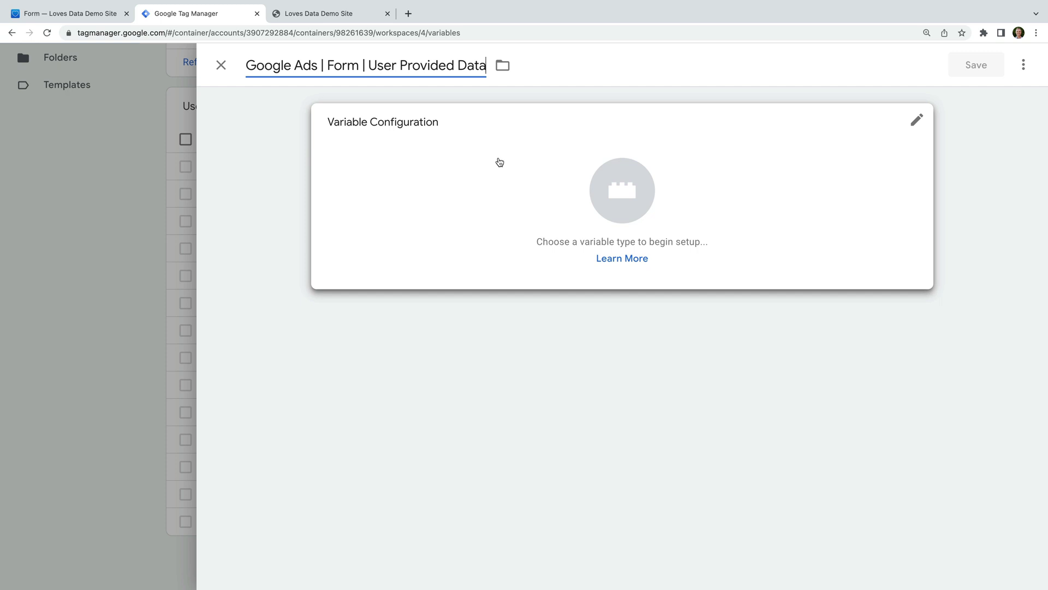
pyautogui.click(499, 162)
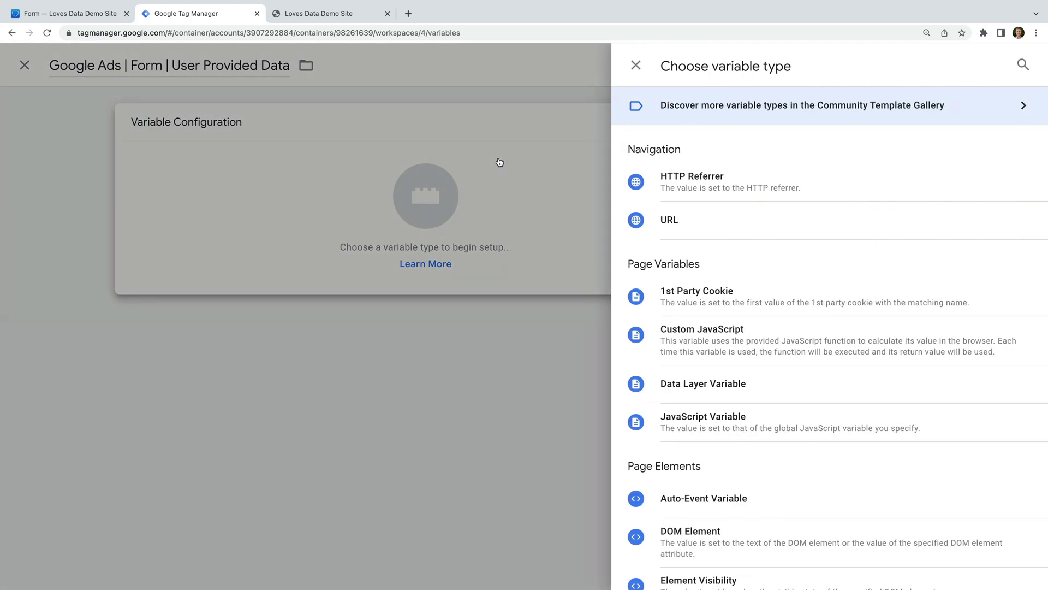
pyautogui.scroll(-3, 720, 224)
pyautogui.scroll(-8, 720, 230)
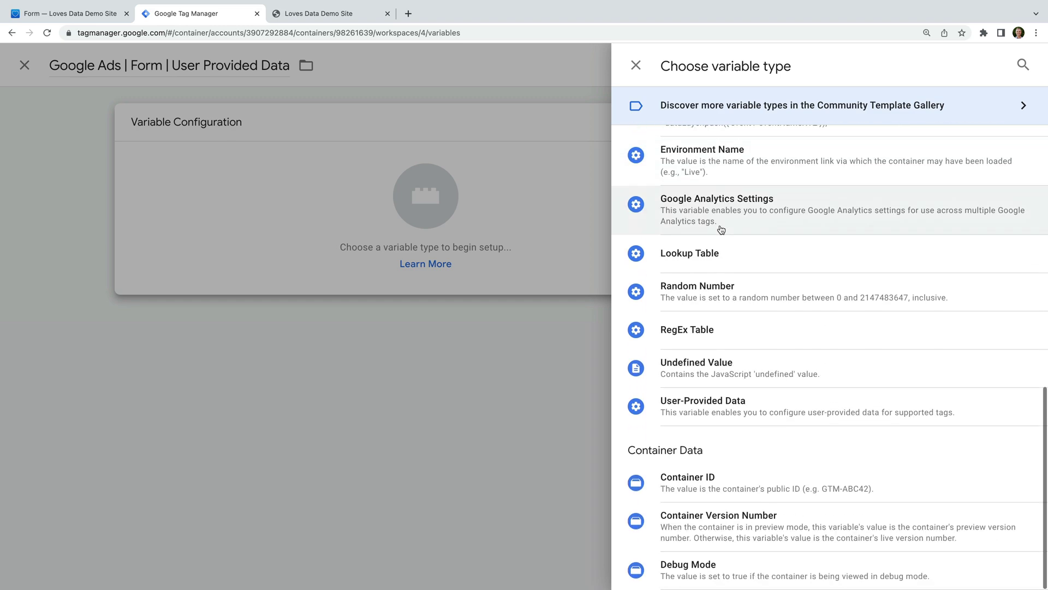
pyautogui.click(740, 410)
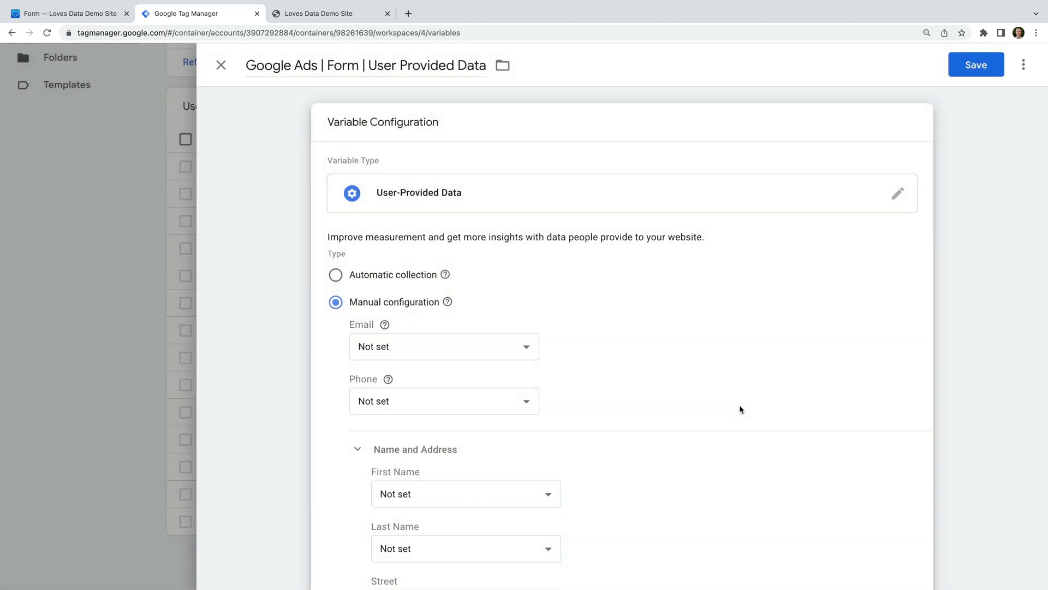
# Set its Email value to {{Get Email Address}} and save the variable.
pyautogui.click(467, 345)
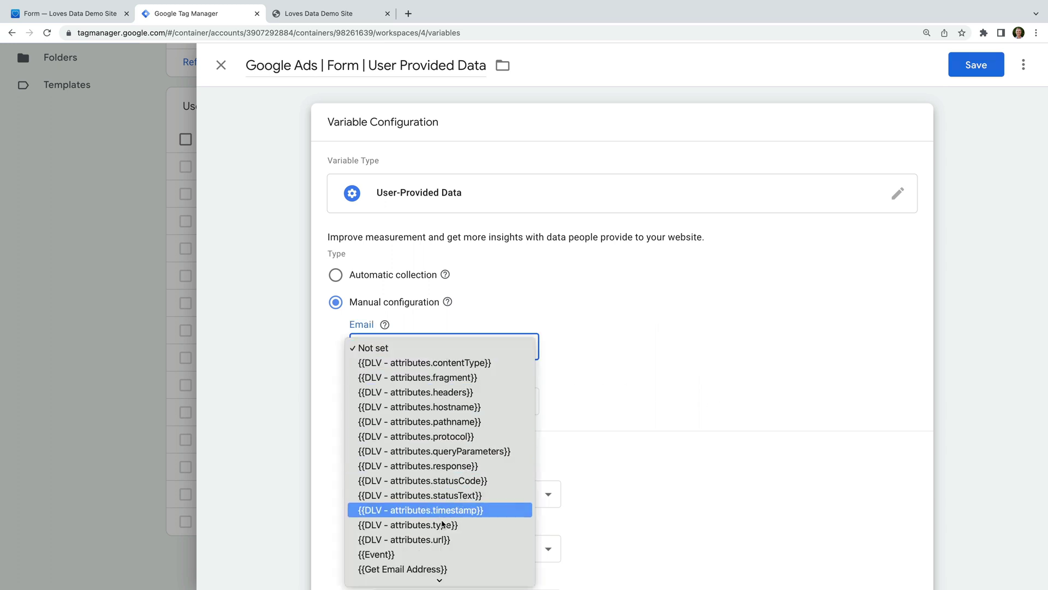
pyautogui.click(427, 572)
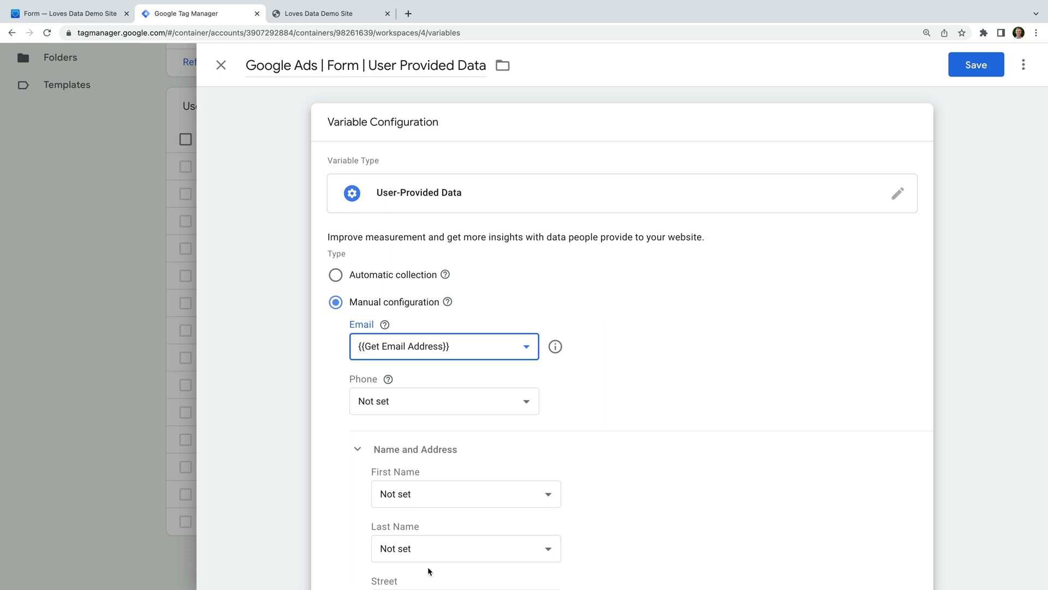
pyautogui.scroll(-3, 483, 415)
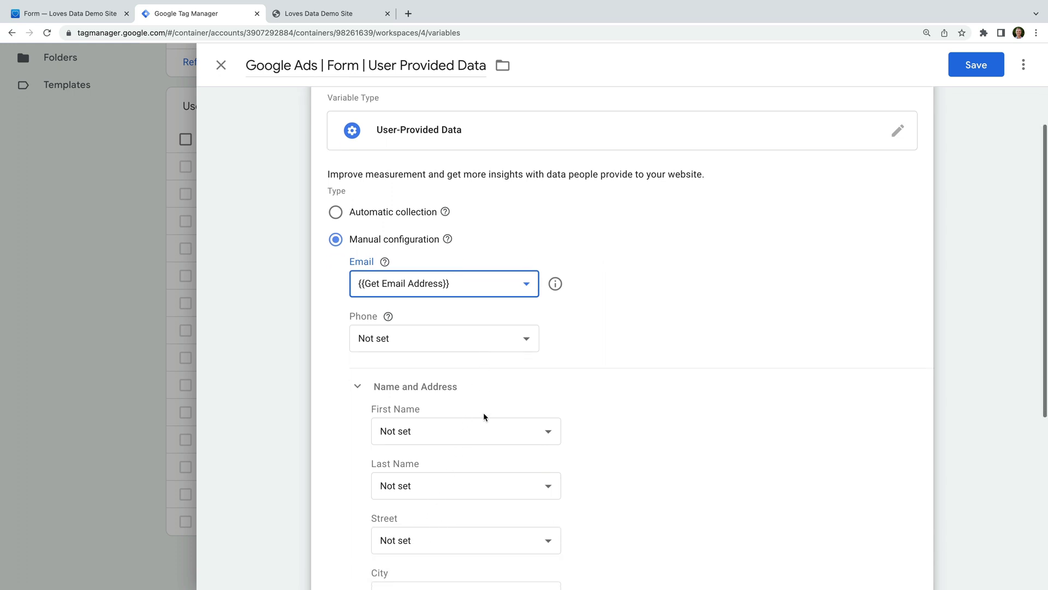
pyautogui.scroll(-5, 484, 416)
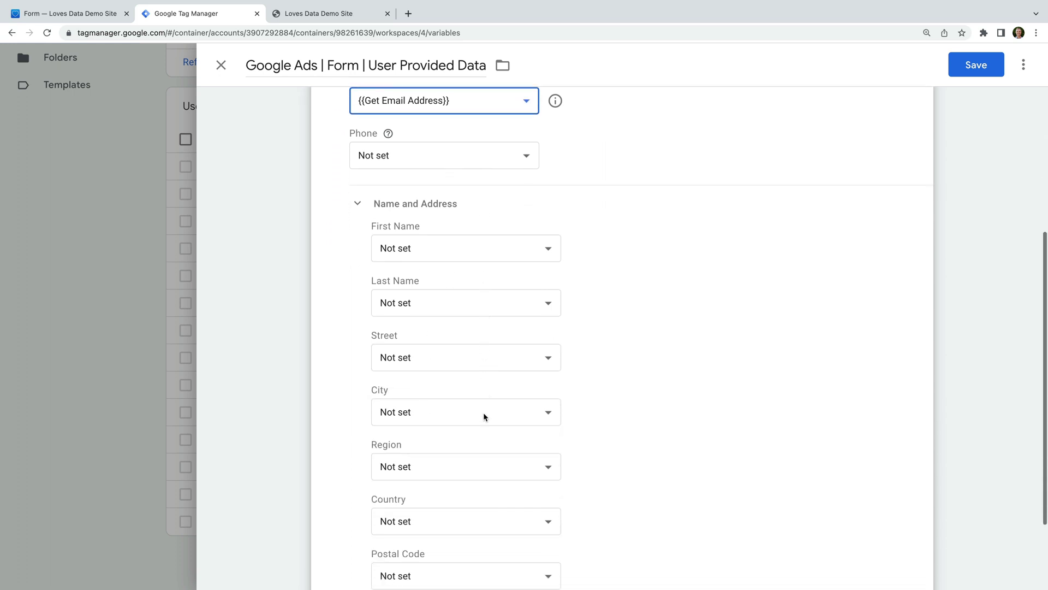
pyautogui.scroll(5, 484, 416)
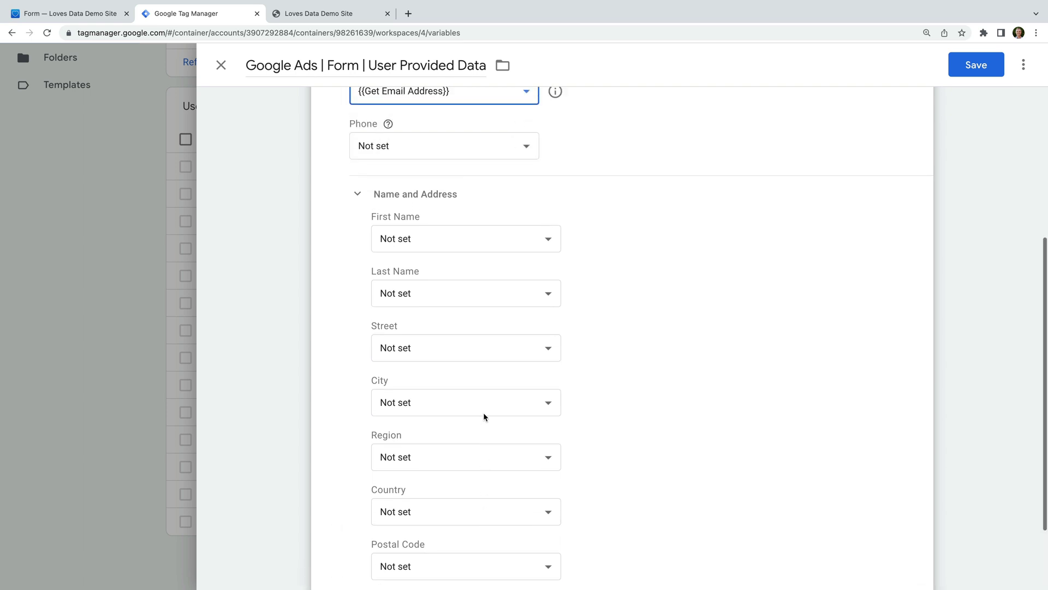
pyautogui.scroll(5, 483, 412)
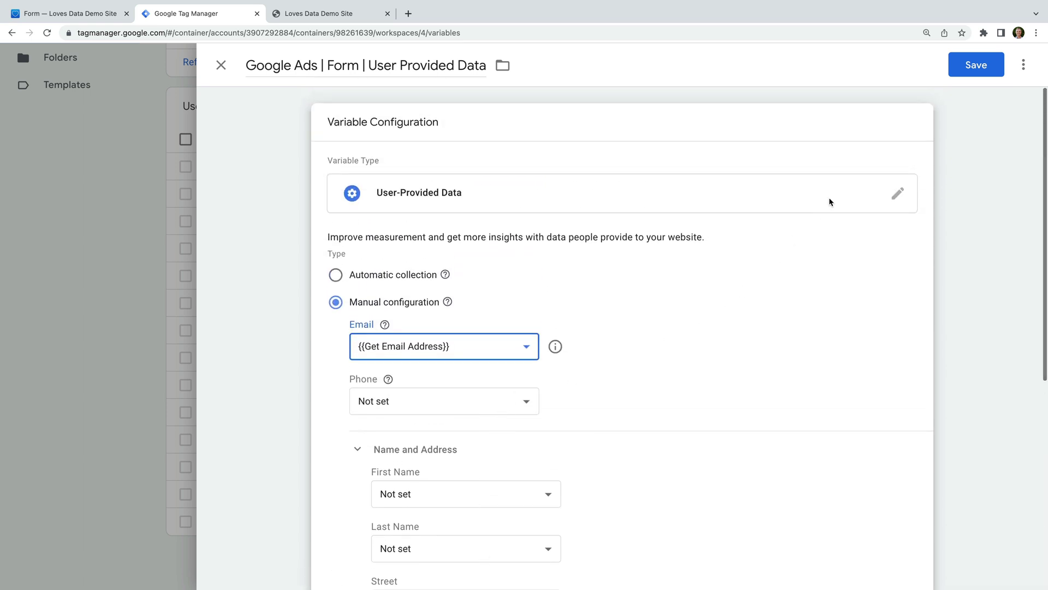
pyautogui.click(968, 67)
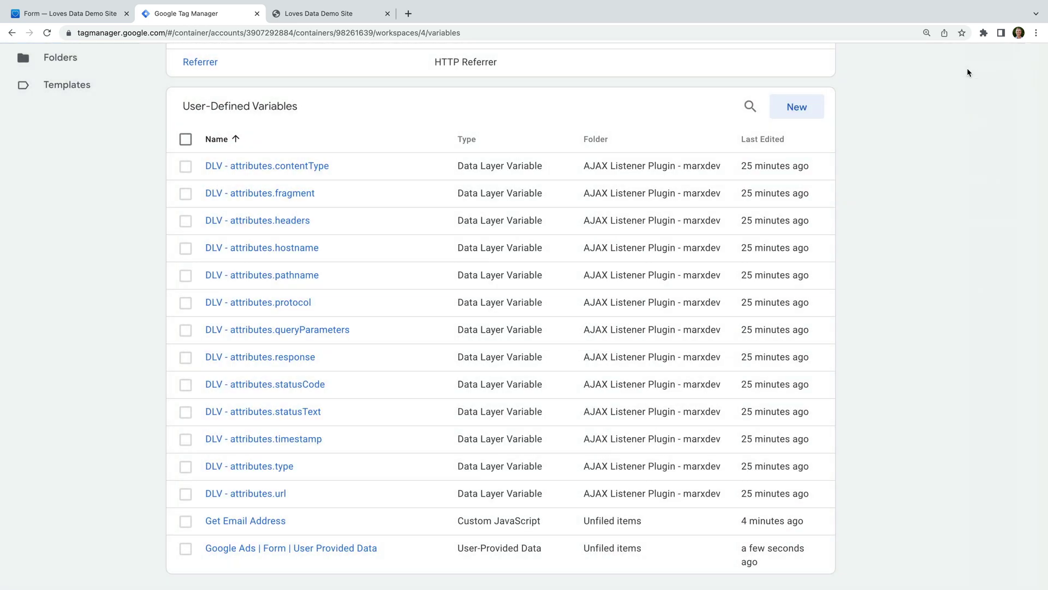
# Open the Google Ads | Conversion Tracking tag's configuration for editing.
pyautogui.scroll(4, 123, 162)
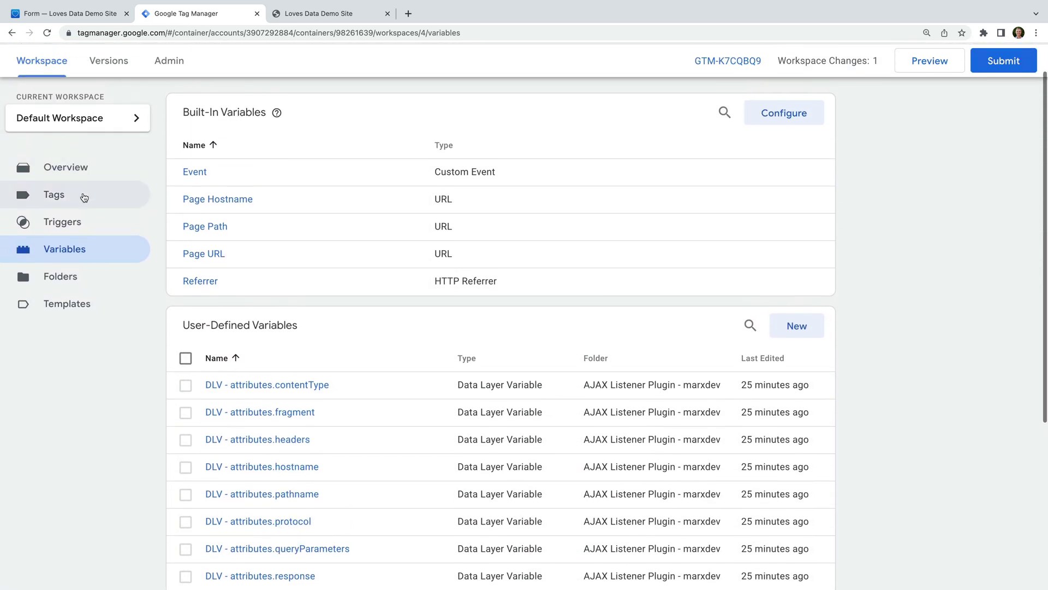
pyautogui.click(84, 197)
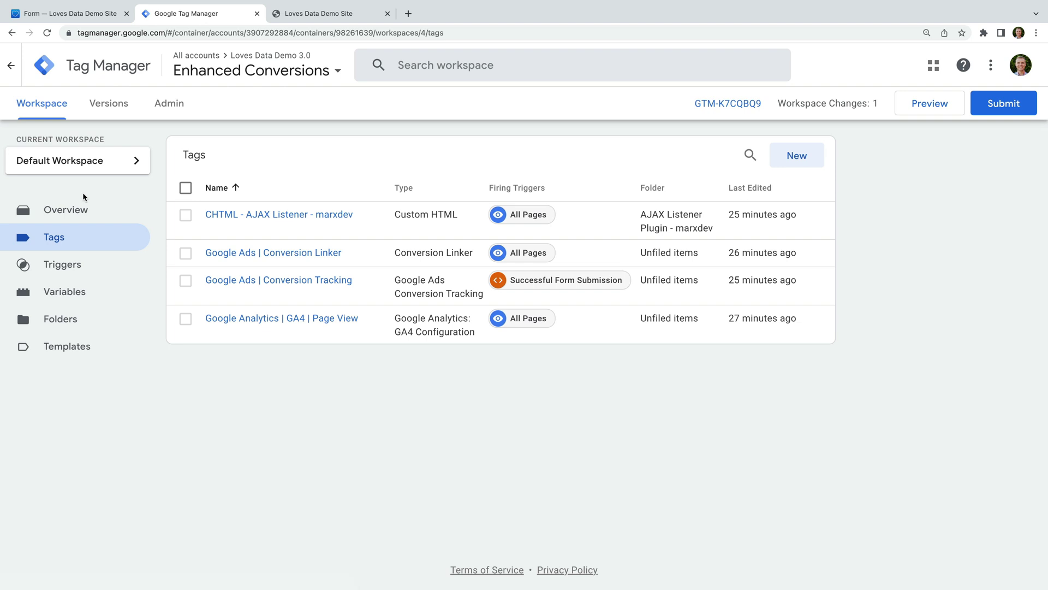
pyautogui.click(314, 284)
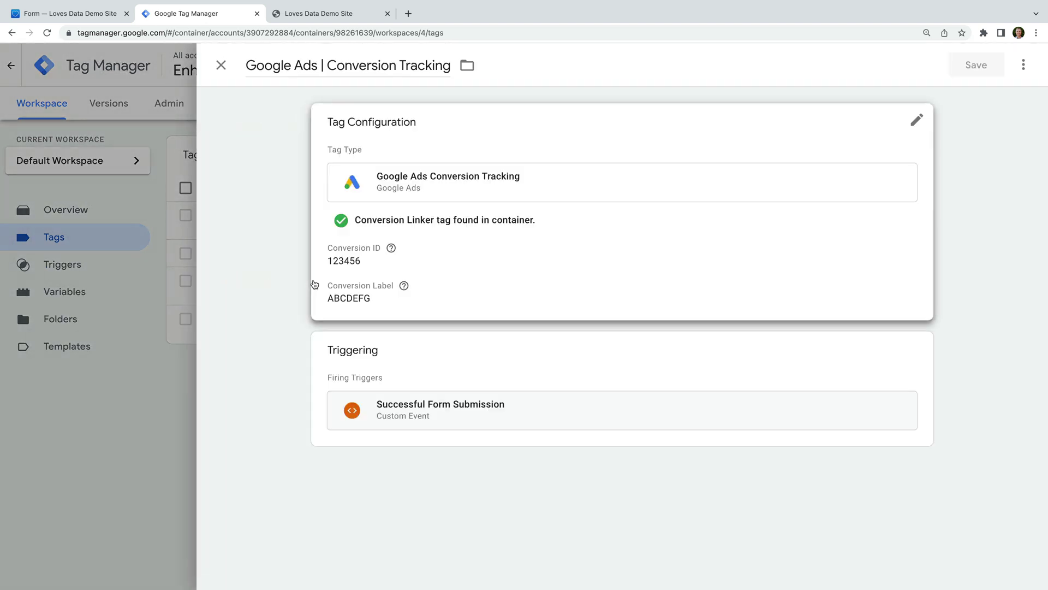
pyautogui.click(506, 282)
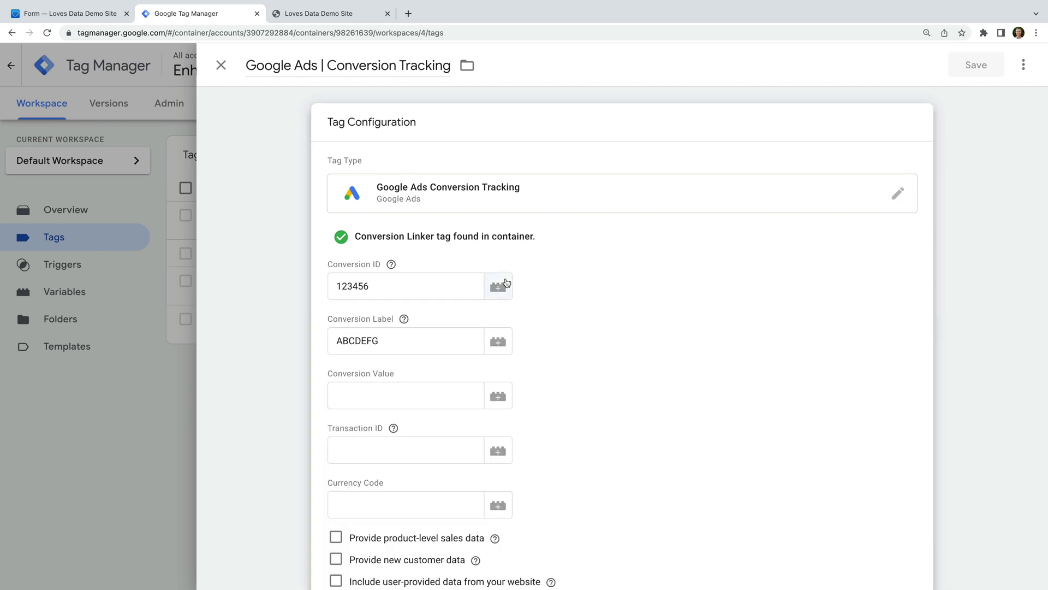
pyautogui.scroll(-3, 563, 299)
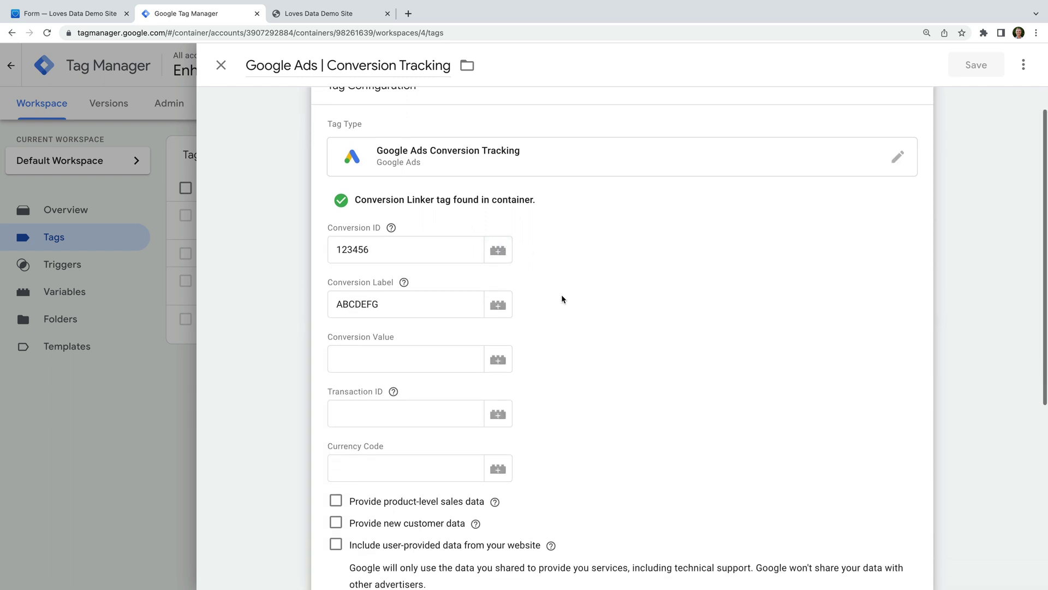
pyautogui.scroll(-2, 562, 298)
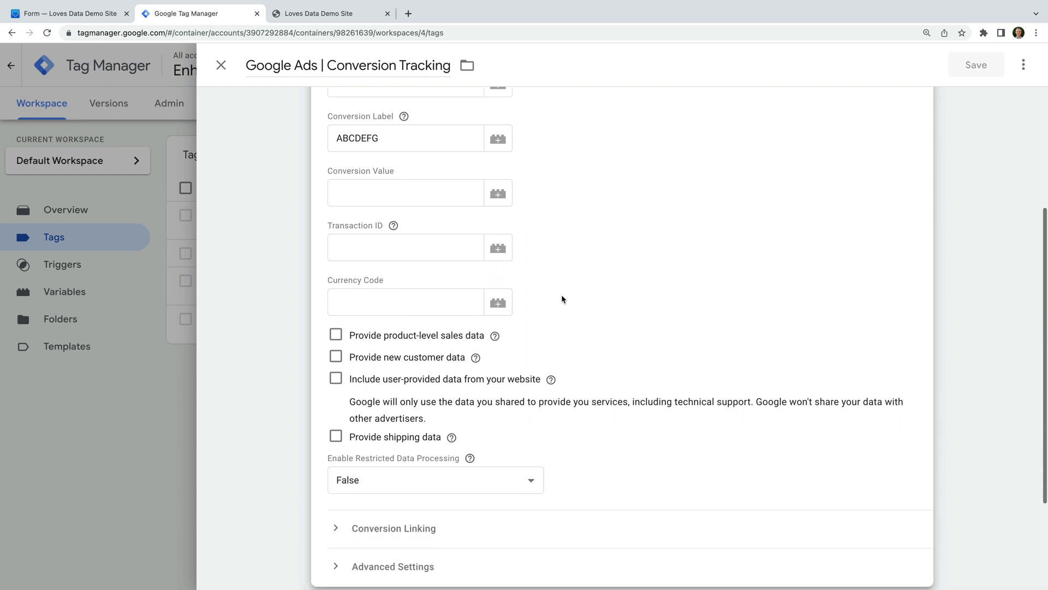
# Include user-provided data from 'Google Ads | Form | User Provided Data', save, and start Preview.
pyautogui.click(336, 341)
pyautogui.click(497, 402)
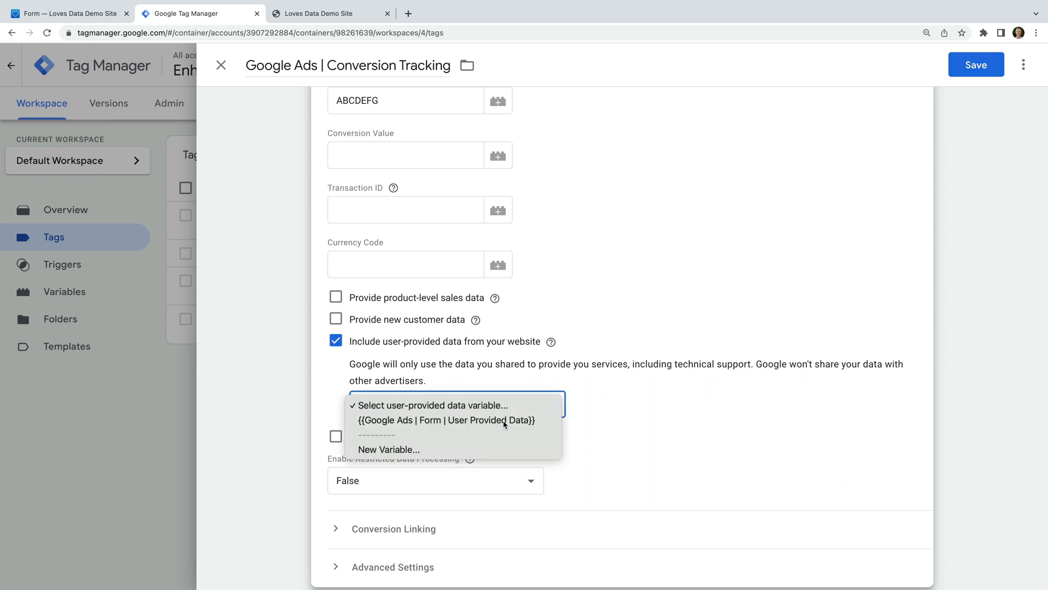
pyautogui.click(503, 420)
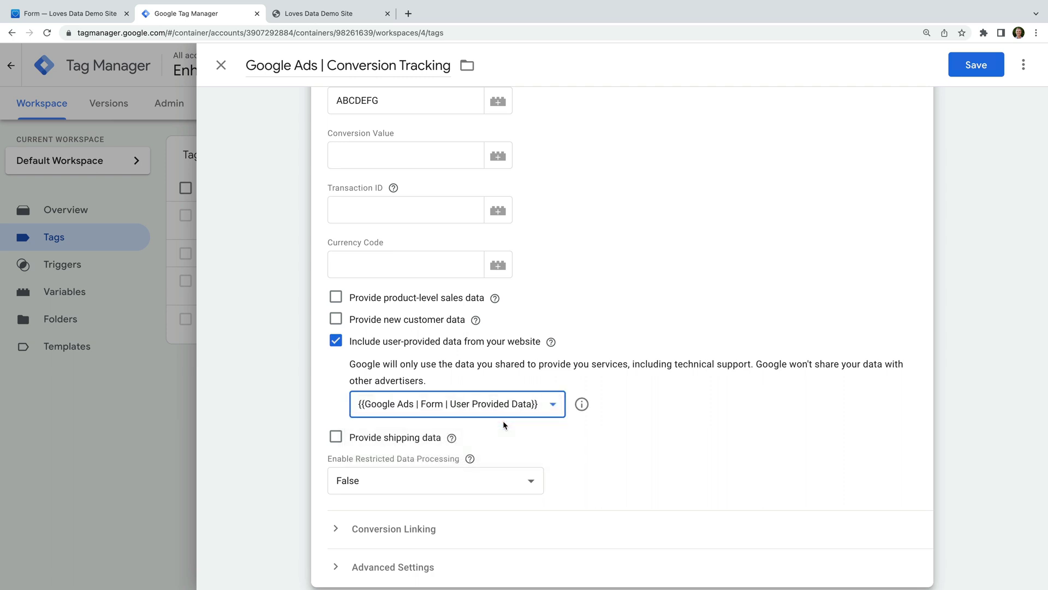
pyautogui.click(968, 68)
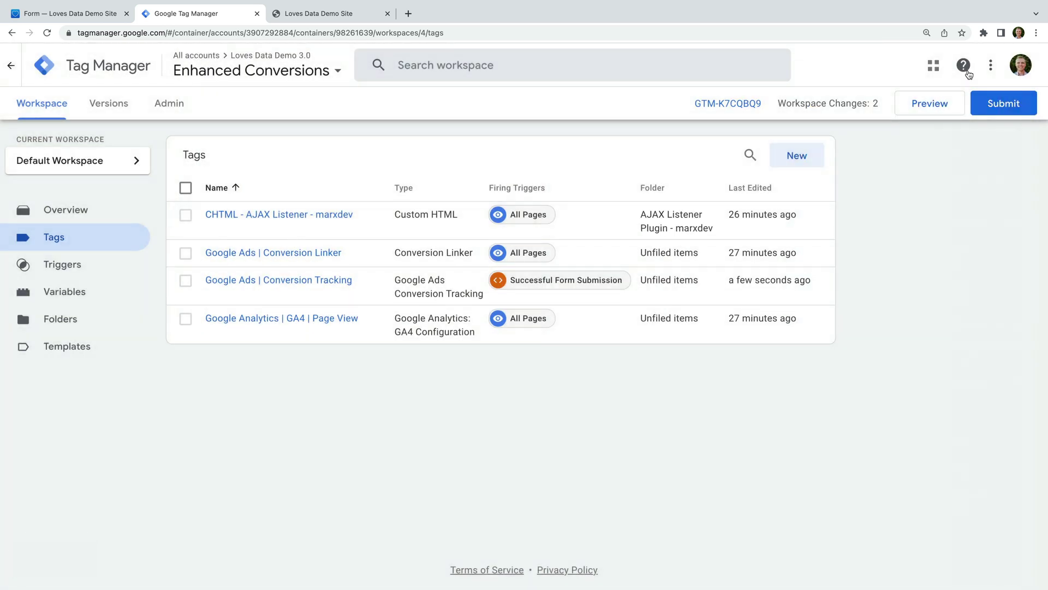
pyautogui.click(933, 106)
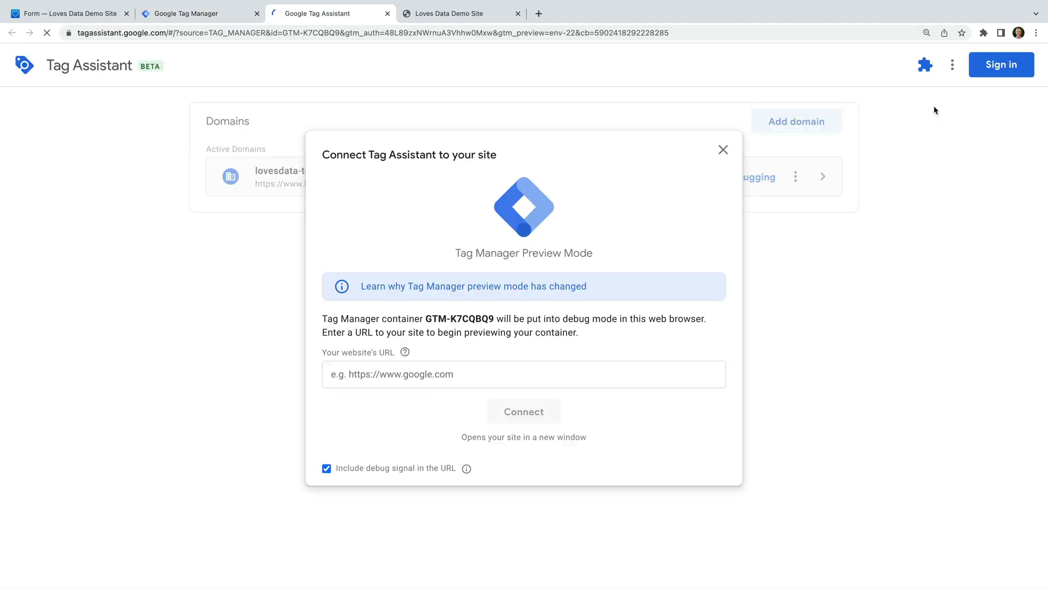
pyautogui.click(512, 376)
pyautogui.write('ht')
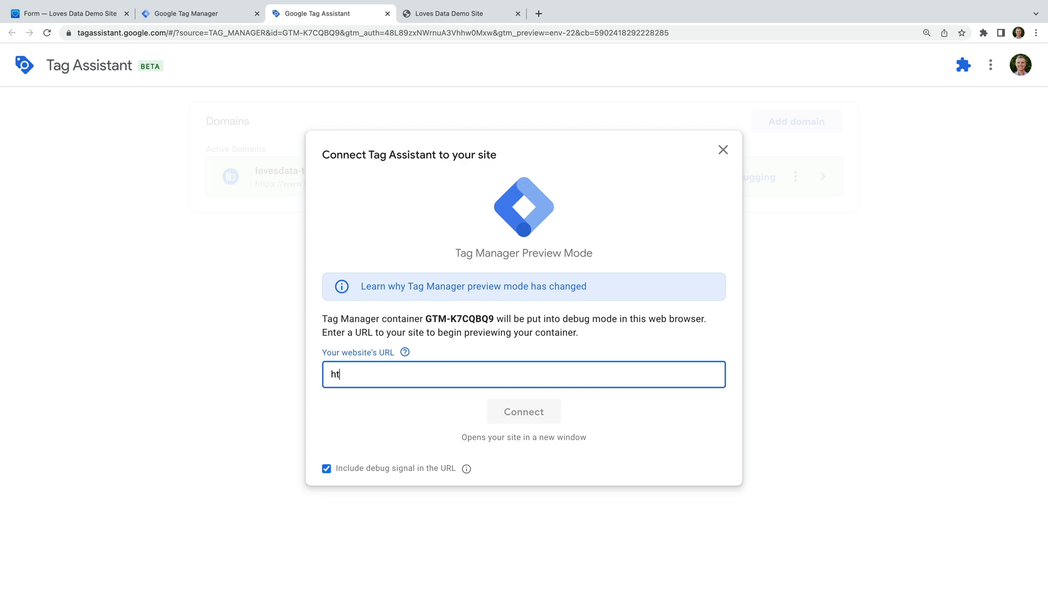
pyautogui.write('tps://www.lovesdata-test.com')
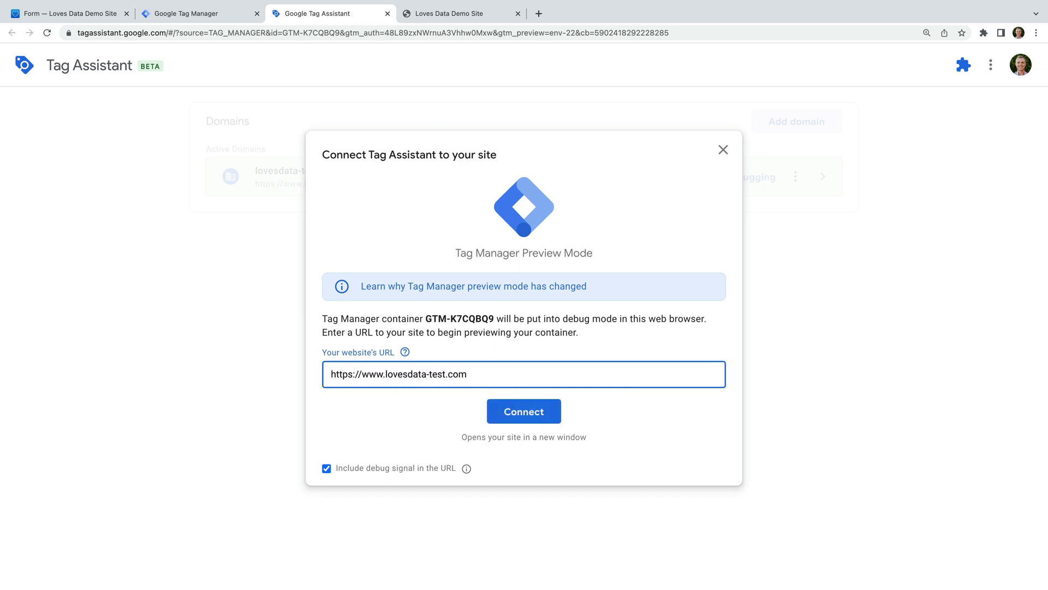
pyautogui.click(514, 418)
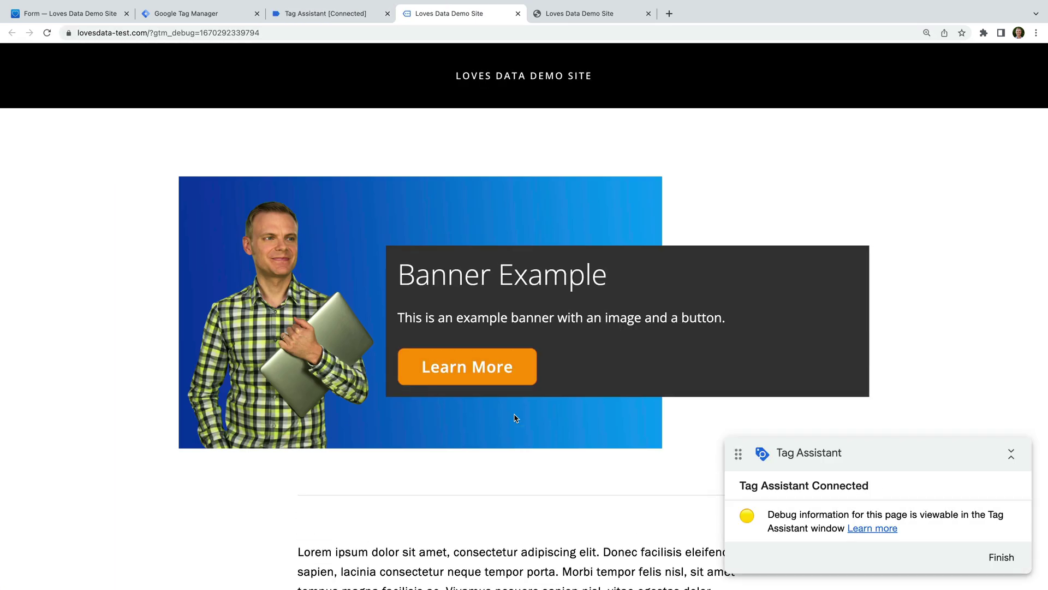
# On the FORM page, submit a first name, last name, email address and the message 'Test'.
pyautogui.moveTo(579, 91)
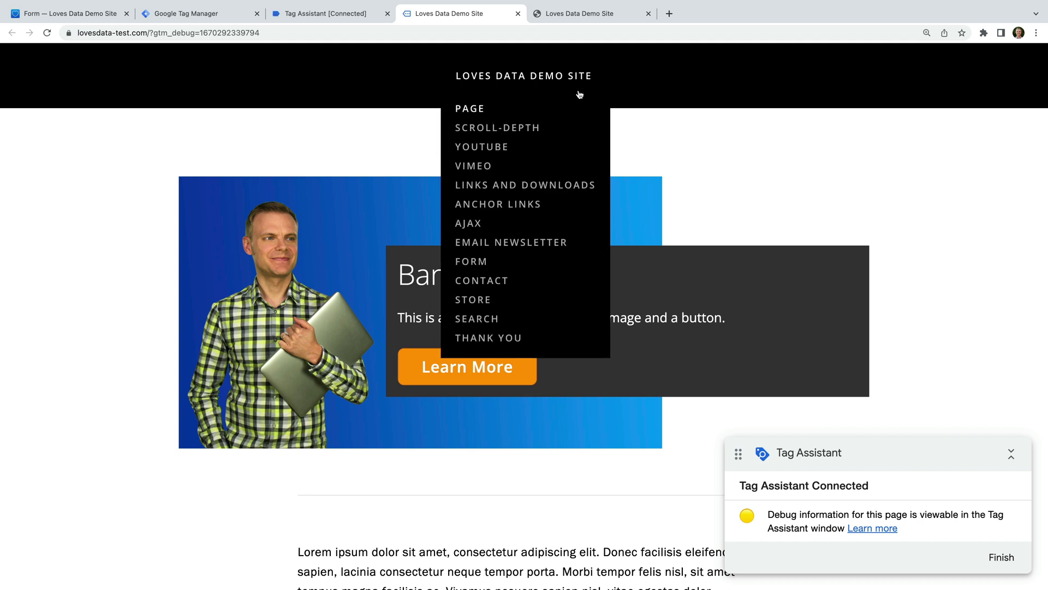
pyautogui.click(486, 263)
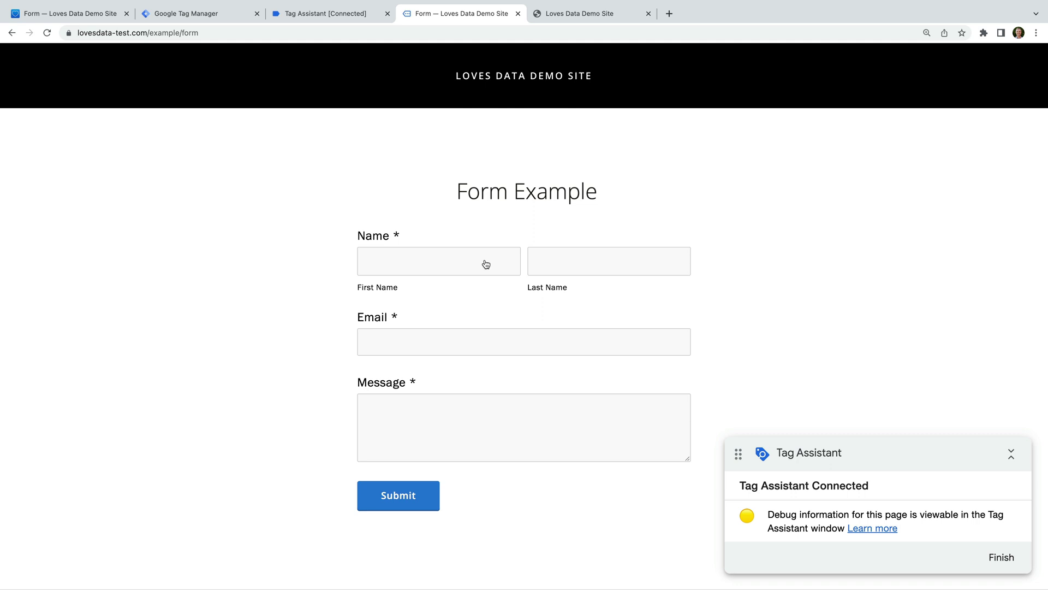
pyautogui.click(484, 264)
pyautogui.press('Tab')
pyautogui.press('Tab')
pyautogui.press('Tab')
pyautogui.write('Test')
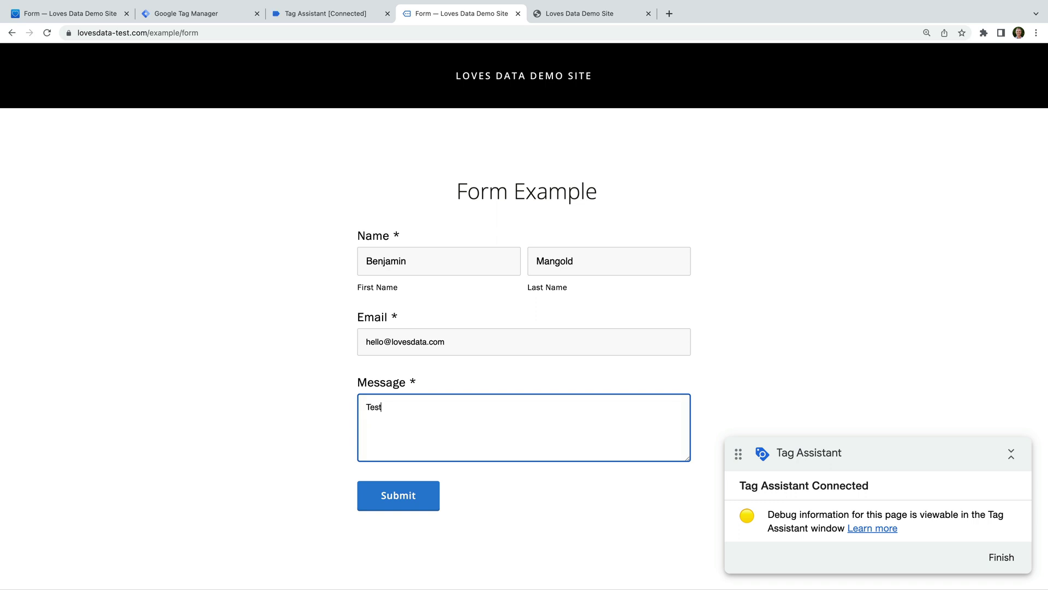
pyautogui.click(405, 501)
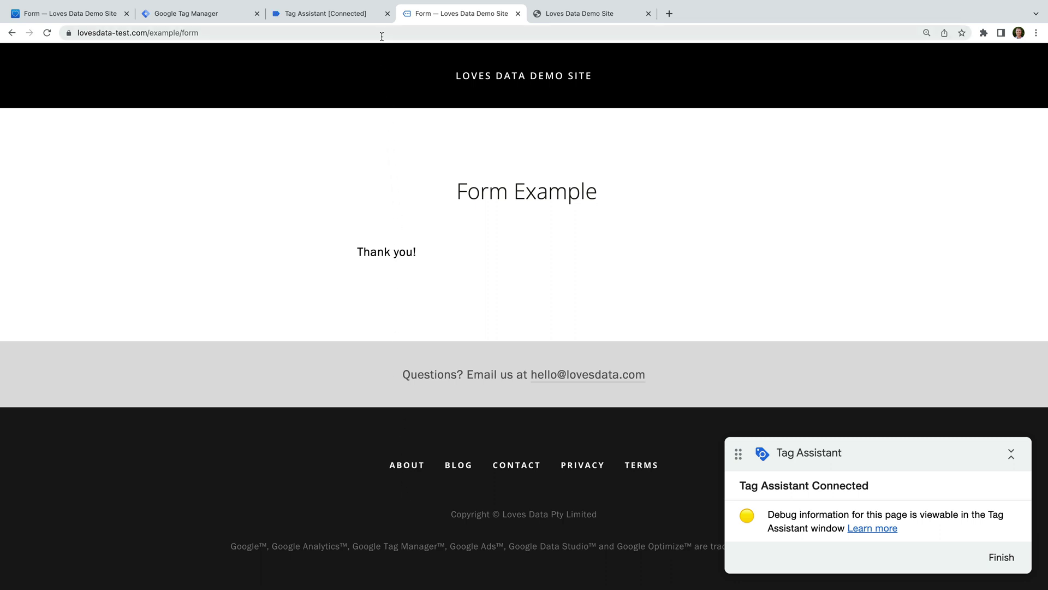
# In Tag Assistant, select event 15 ajaxComplete to see Google Ads | Conversion Tracking fired.
pyautogui.click(371, 14)
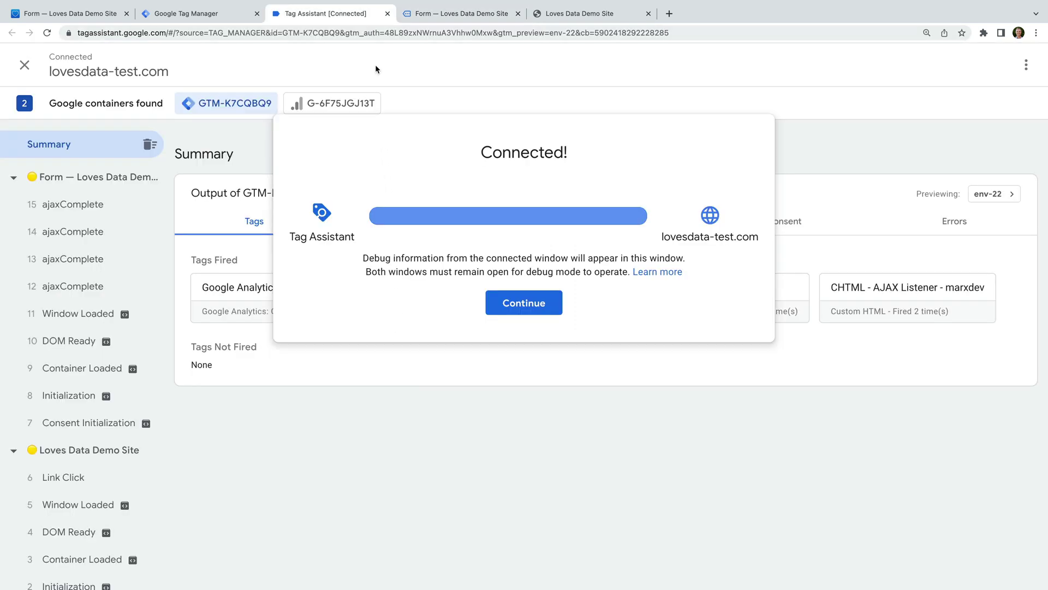
pyautogui.click(521, 304)
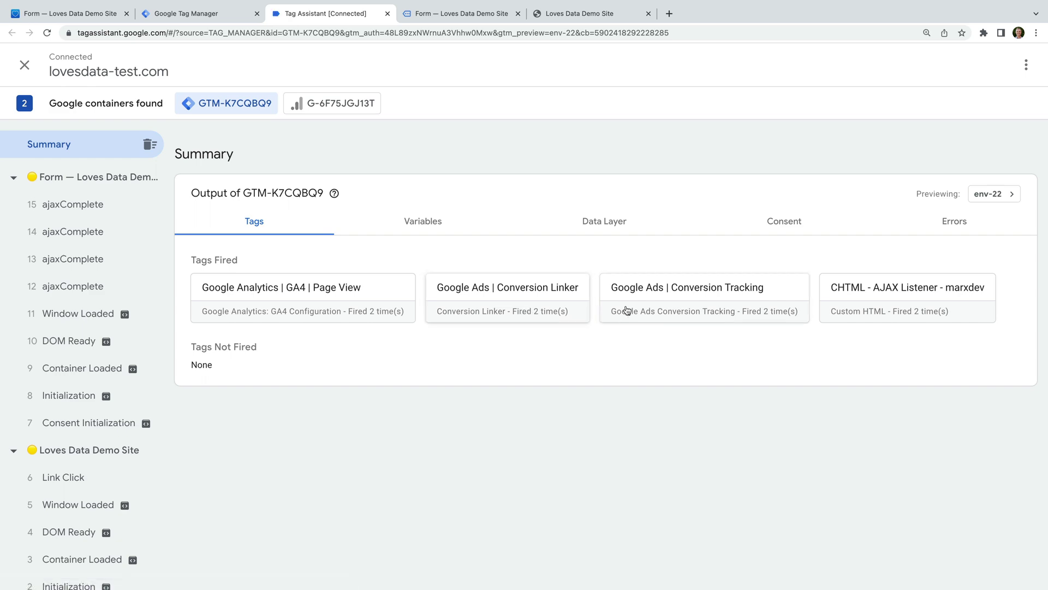
pyautogui.click(681, 302)
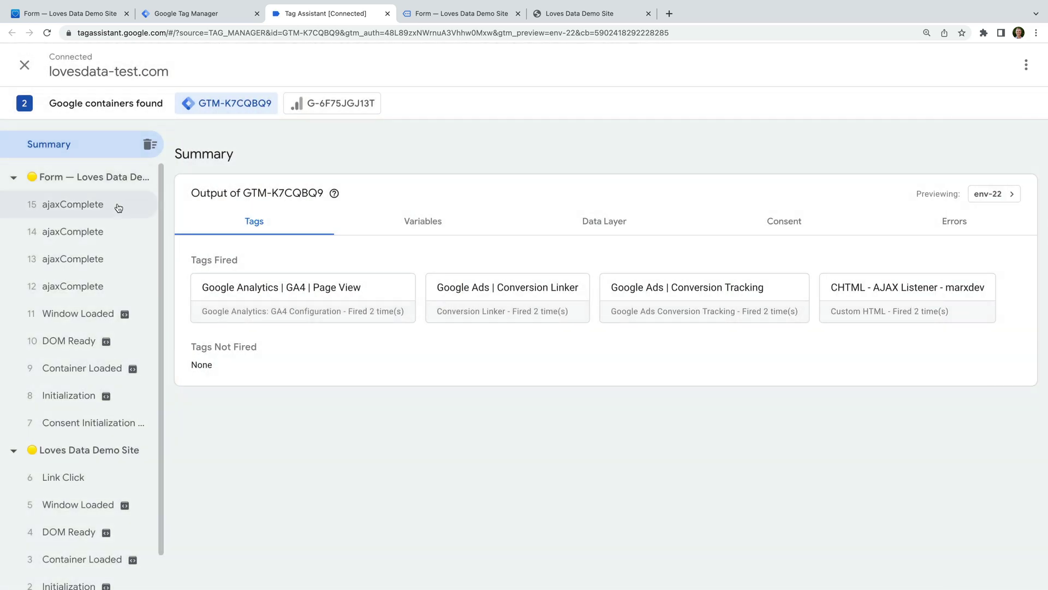
pyautogui.click(118, 207)
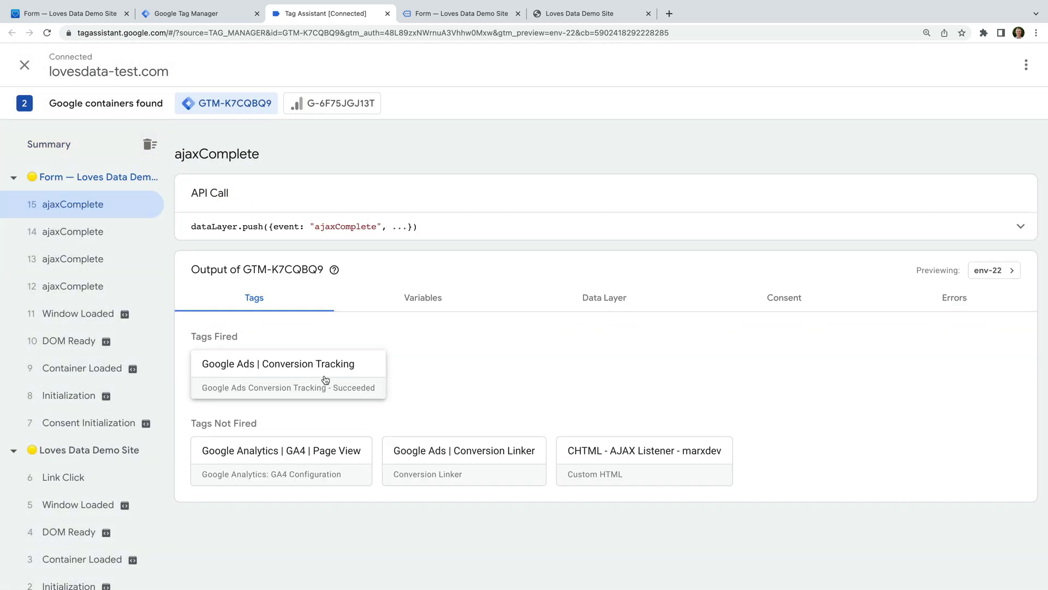
# Expand the Conversion Tracking tag's properties to check the submitted email in user-provided data.
pyautogui.click(323, 382)
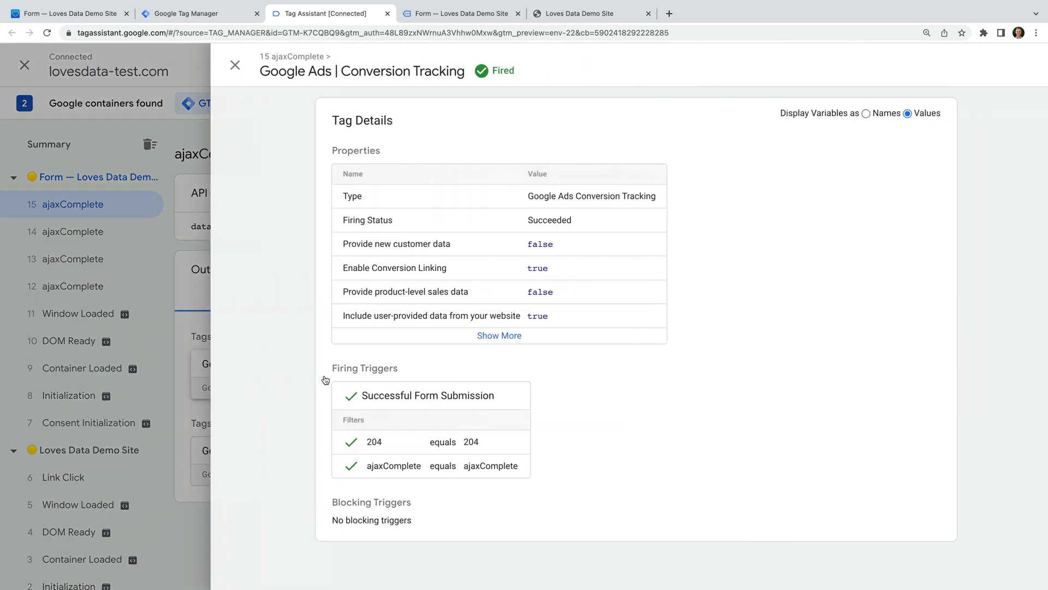
pyautogui.click(484, 335)
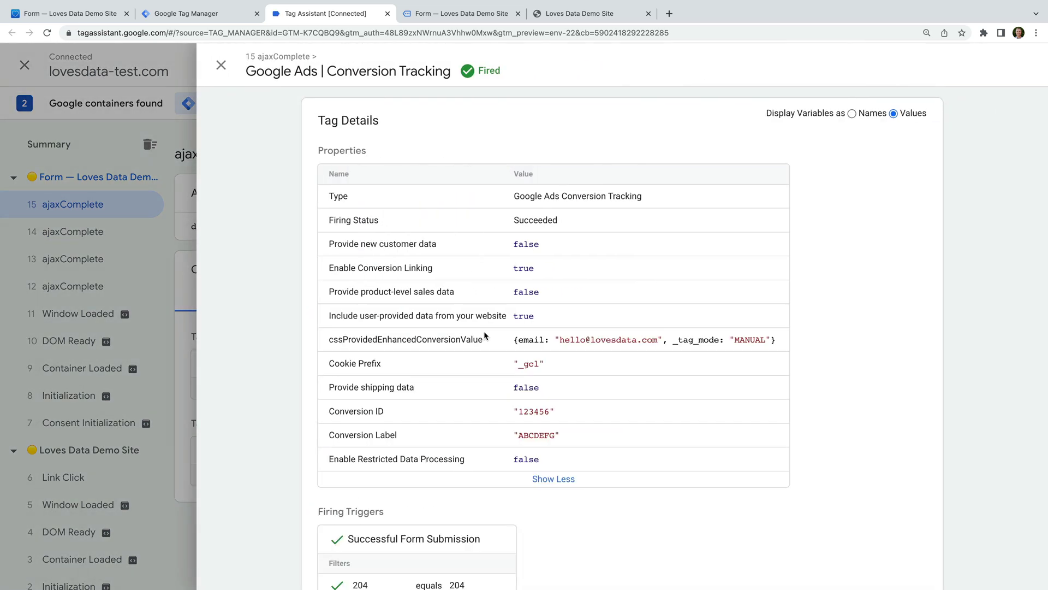
pyautogui.moveTo(559, 338); pyautogui.dragTo(658, 339)
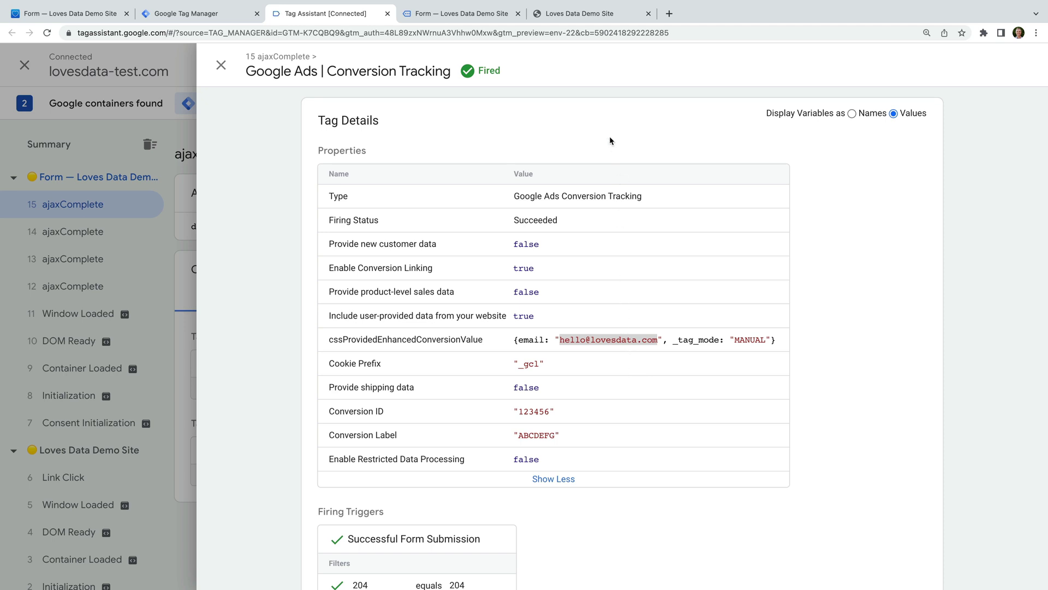
pyautogui.click(591, 19)
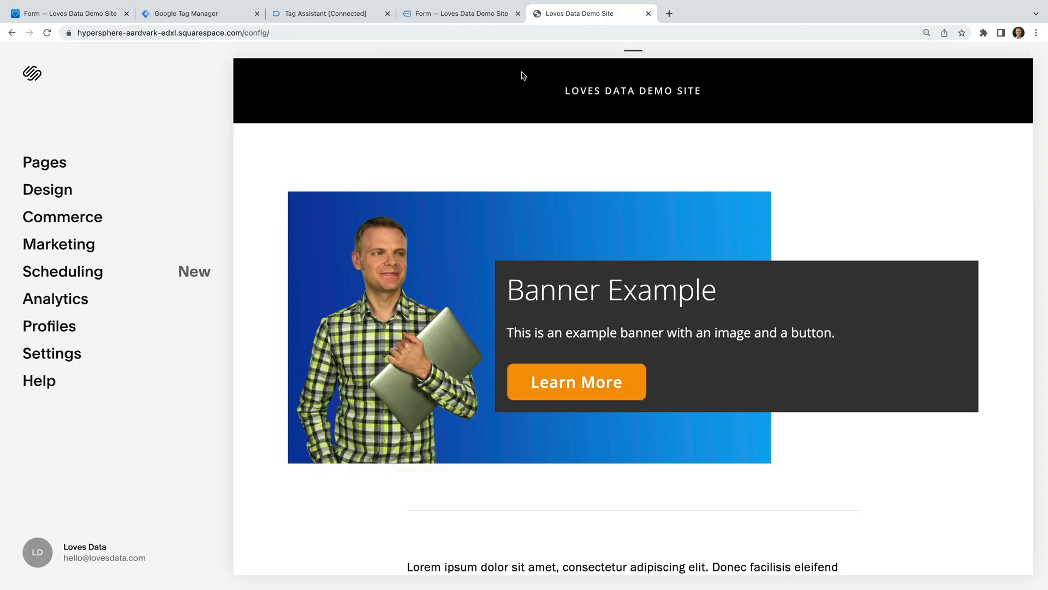
# Go to Settings > Advanced > Code Injection and select the Order Confirmation Page code.
pyautogui.click(70, 356)
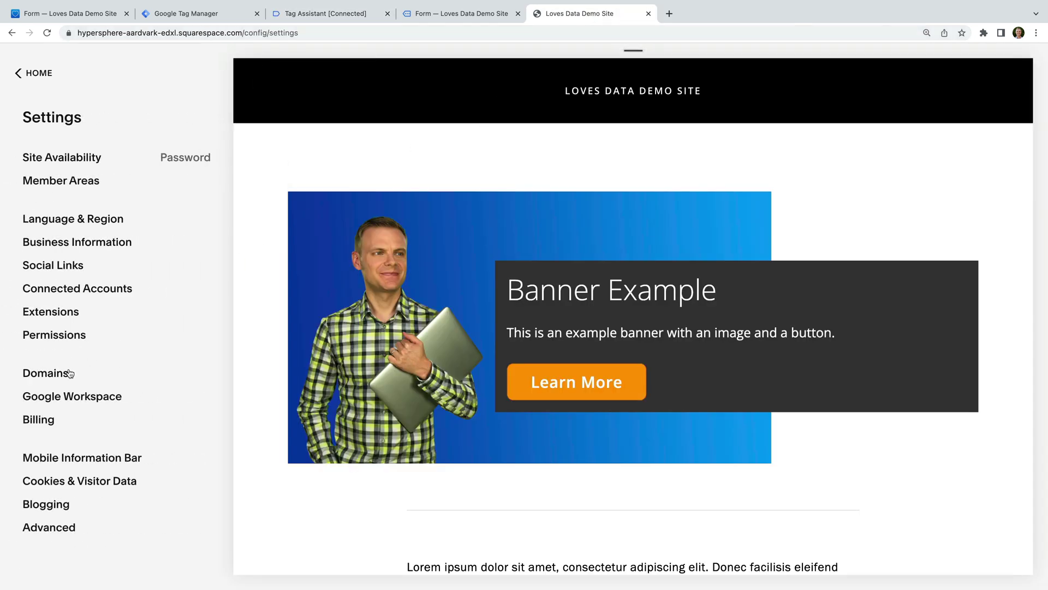
pyautogui.click(57, 528)
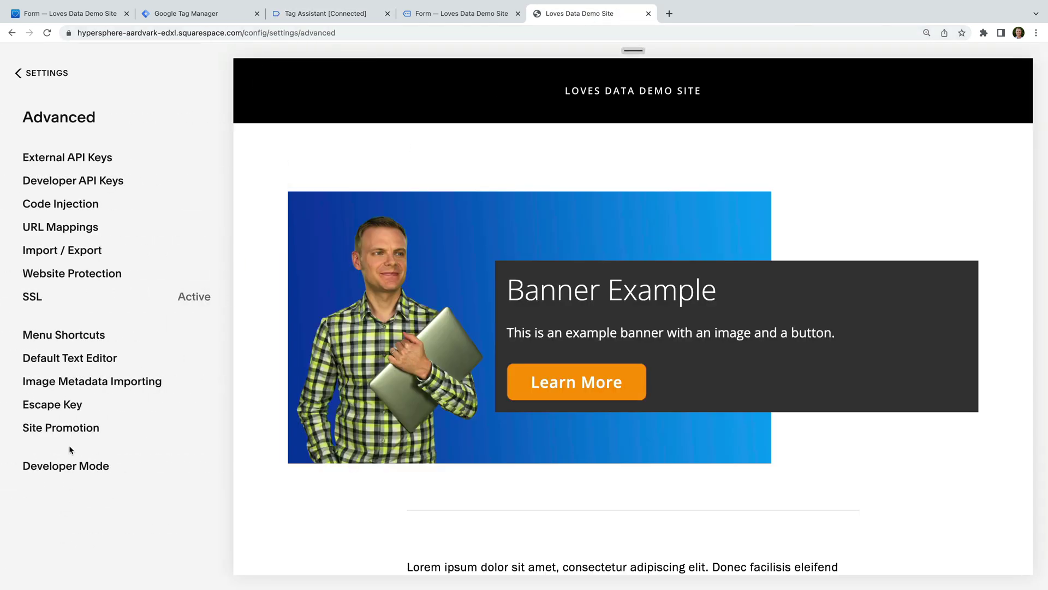
pyautogui.click(96, 206)
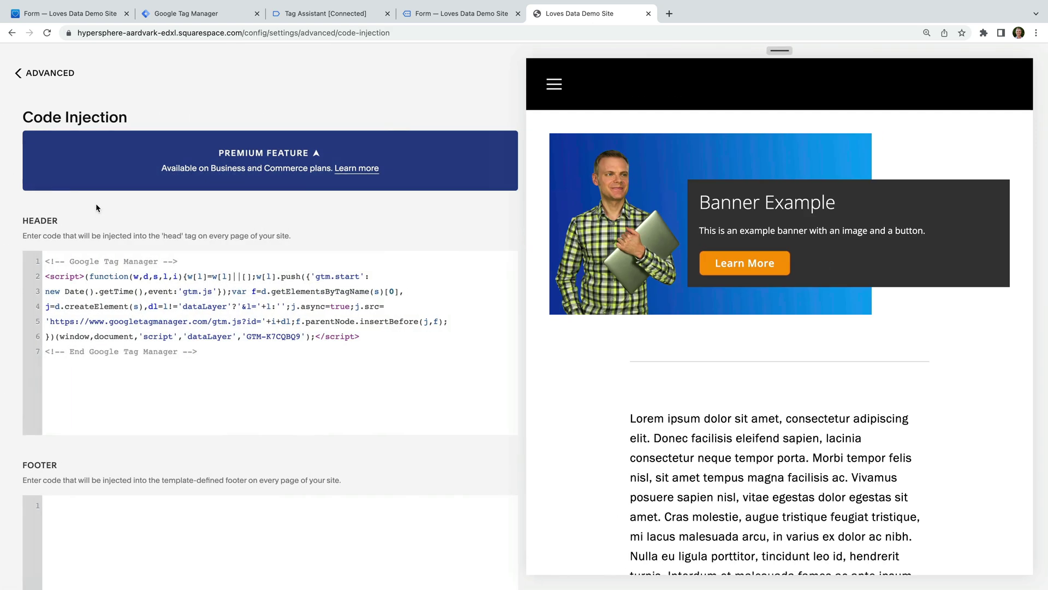
pyautogui.scroll(-11, 530, 285)
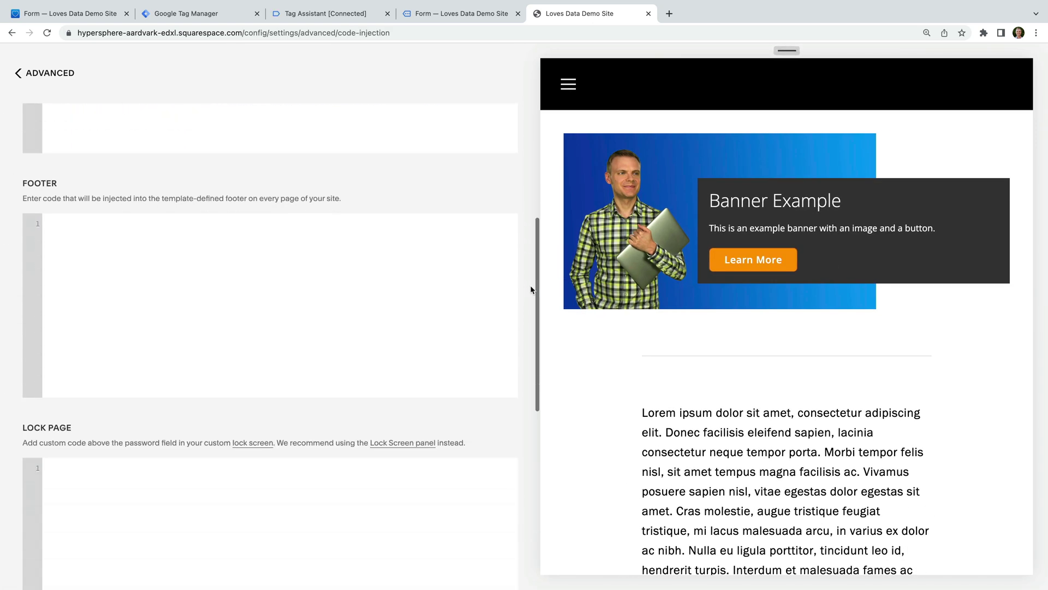
pyautogui.moveTo(94, 542); pyautogui.dragTo(41, 391)
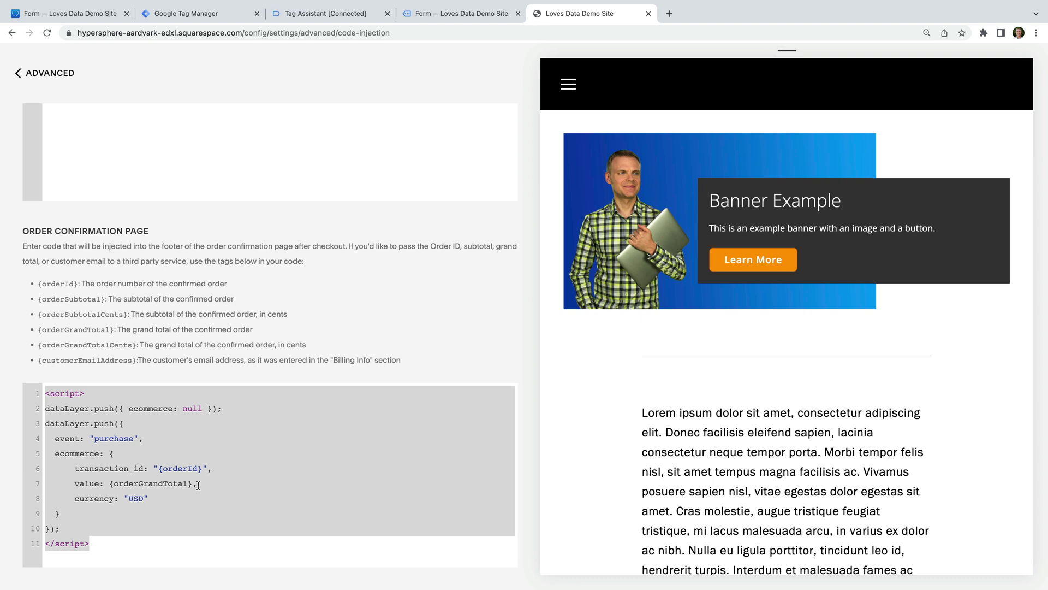
# Add customer_email: "{customerEmailAddress}" after the currency line and save the code injection.
pyautogui.click(163, 498)
pyautogui.write(',')
pyautogui.press('Return')
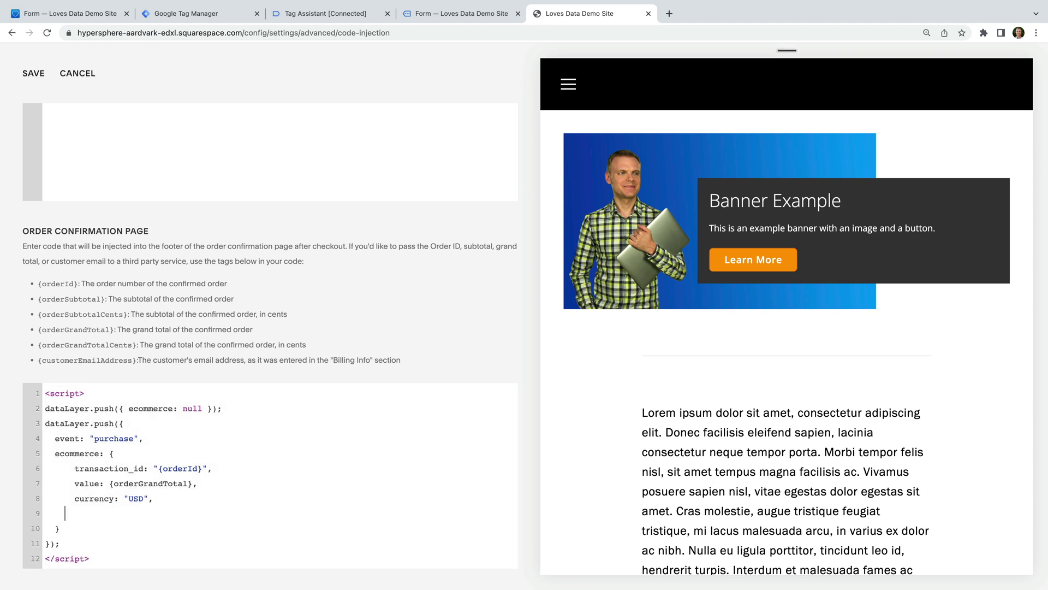
pyautogui.write('customer_email: "{customerEmailAddress')
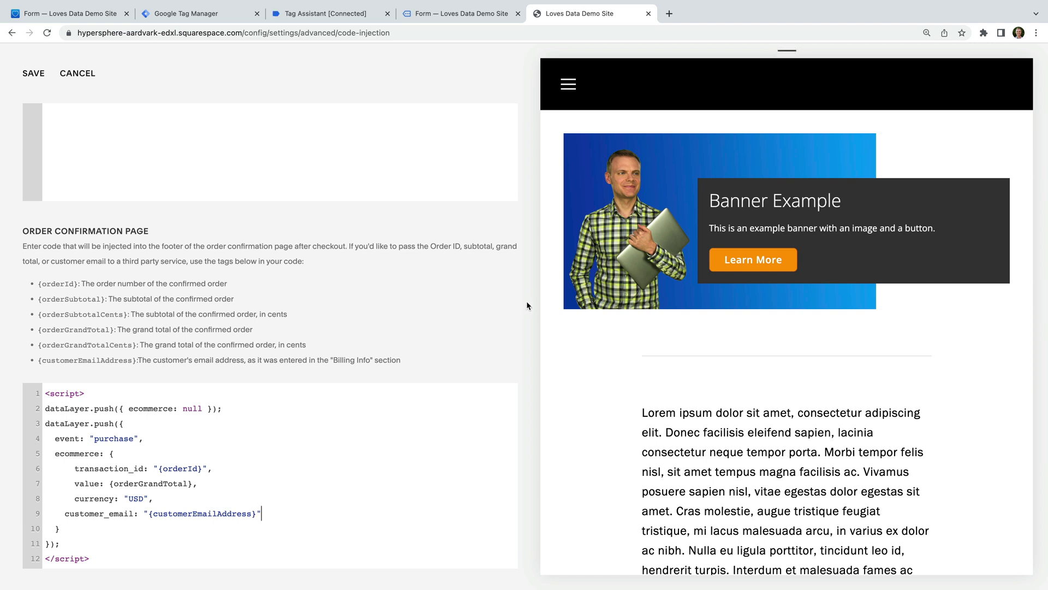
pyautogui.scroll(6, 527, 301)
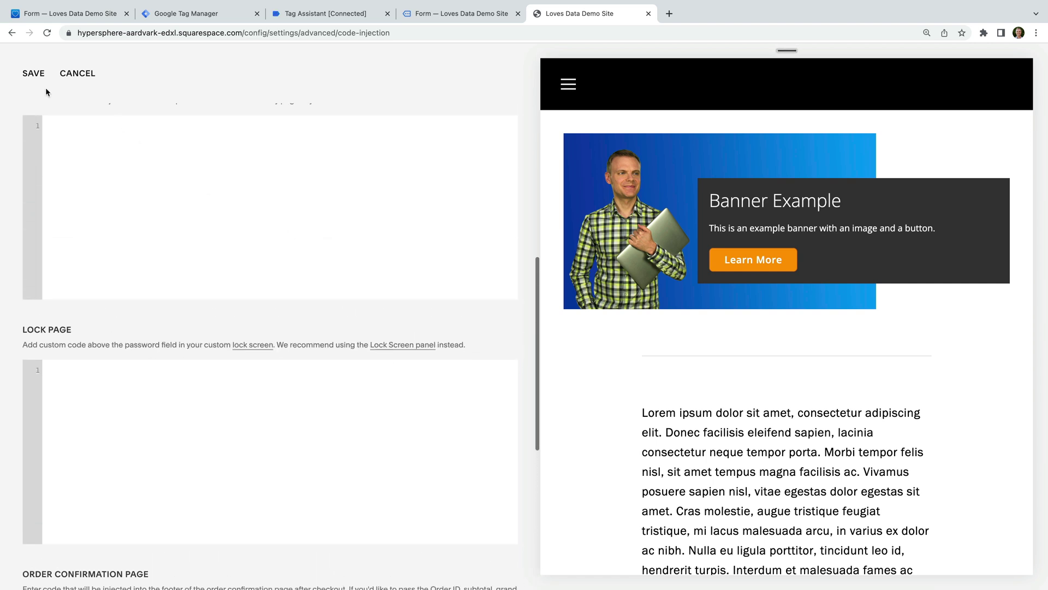
pyautogui.click(31, 76)
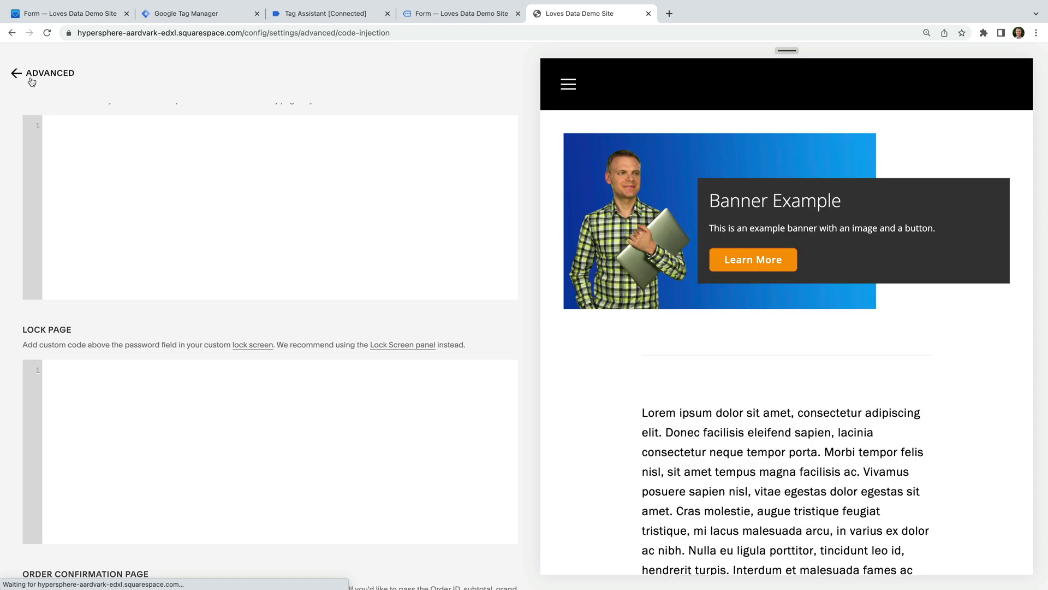
pyautogui.click(227, 15)
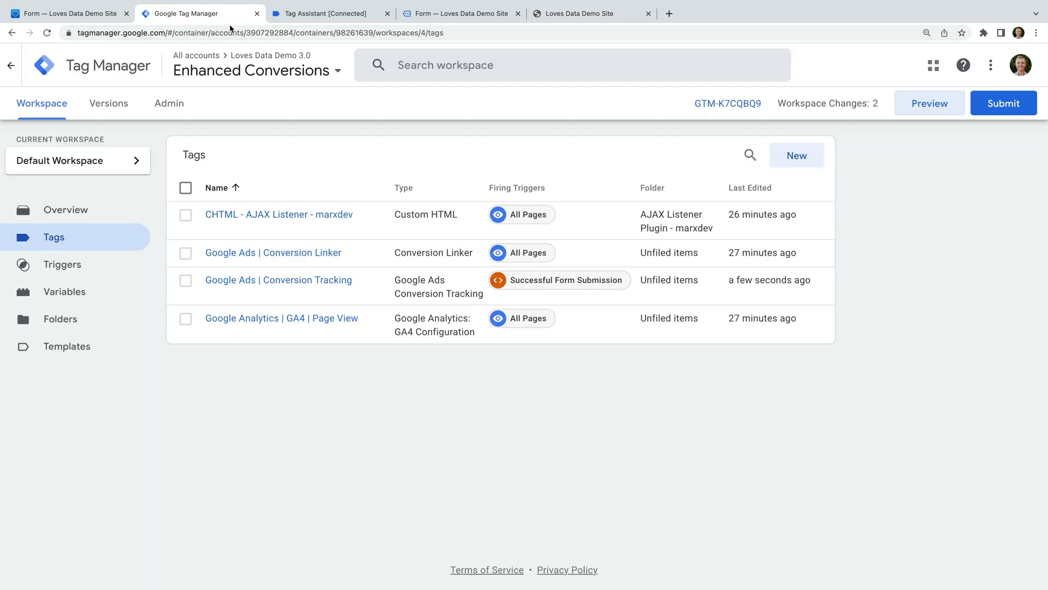
# Create and save a Data Layer Variable 'Purchase Email' reading ecommerce.customer_email.
pyautogui.click(106, 296)
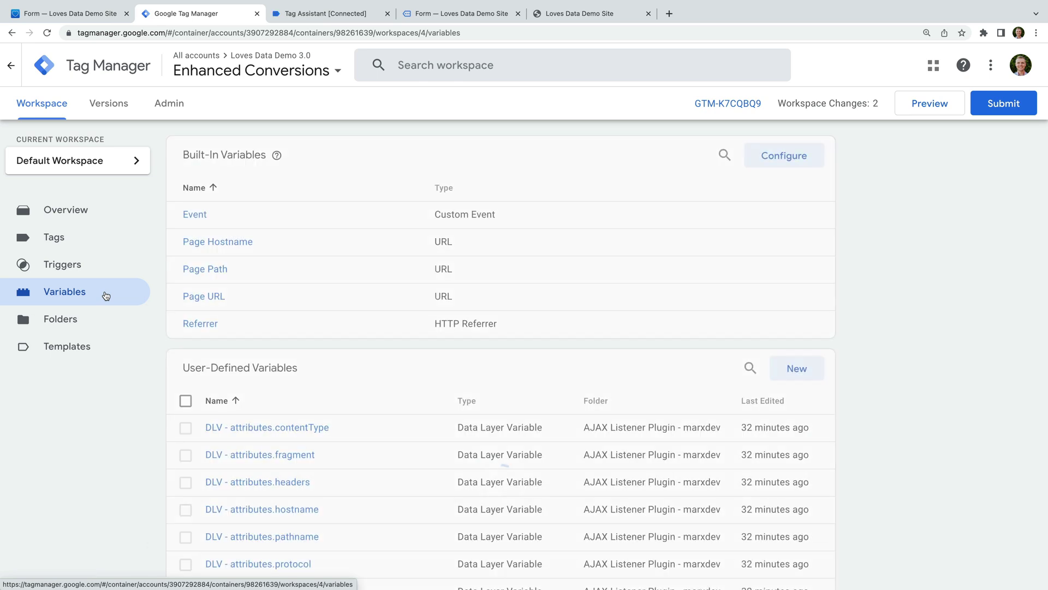
pyautogui.click(795, 367)
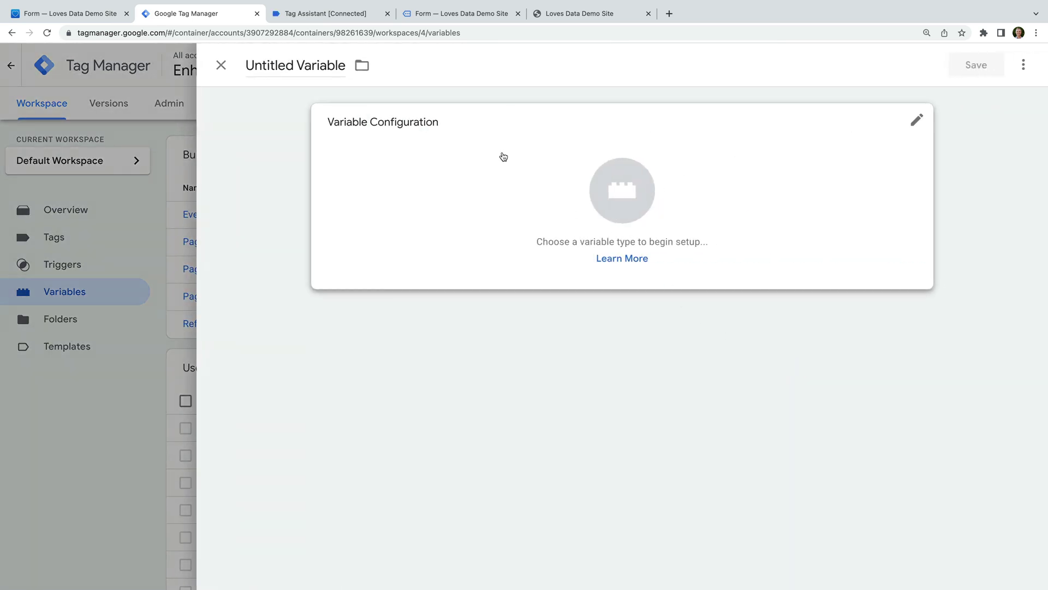
pyautogui.tripleClick(303, 67)
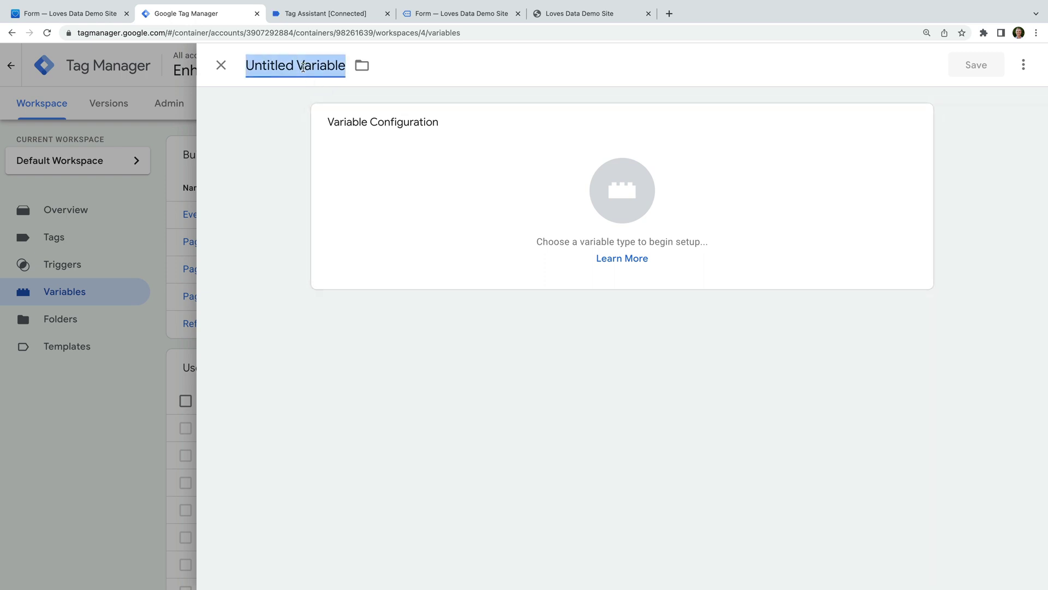
pyautogui.write('Purchase ')
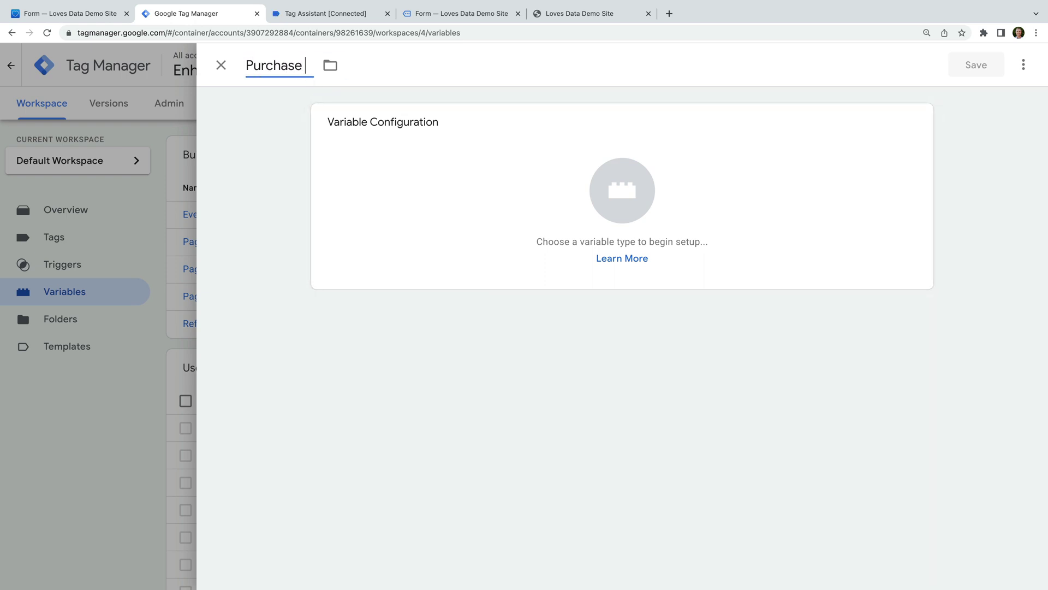
pyautogui.write('Email')
pyautogui.click(437, 175)
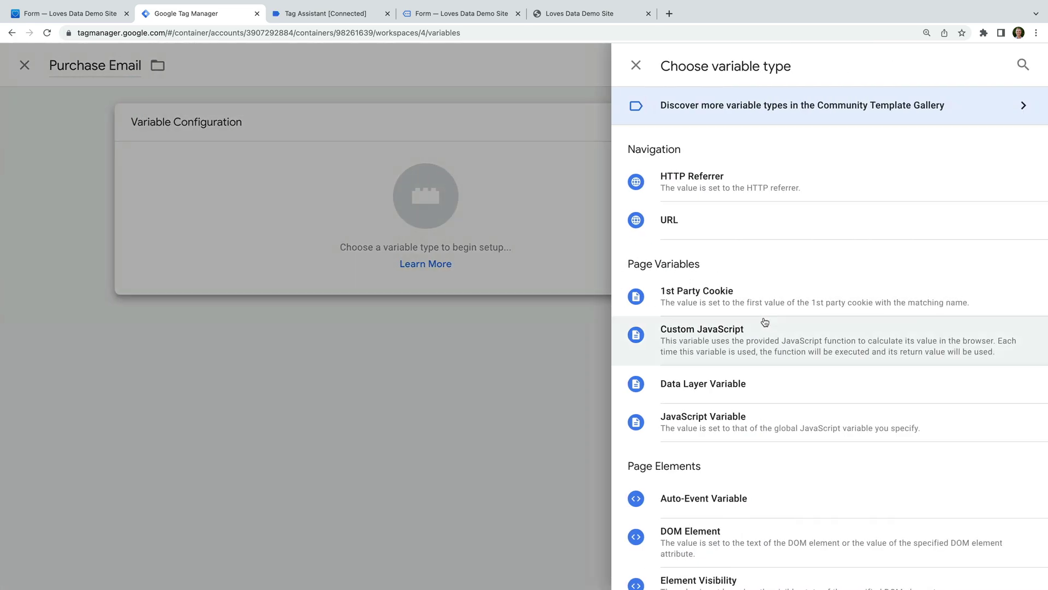
pyautogui.click(827, 383)
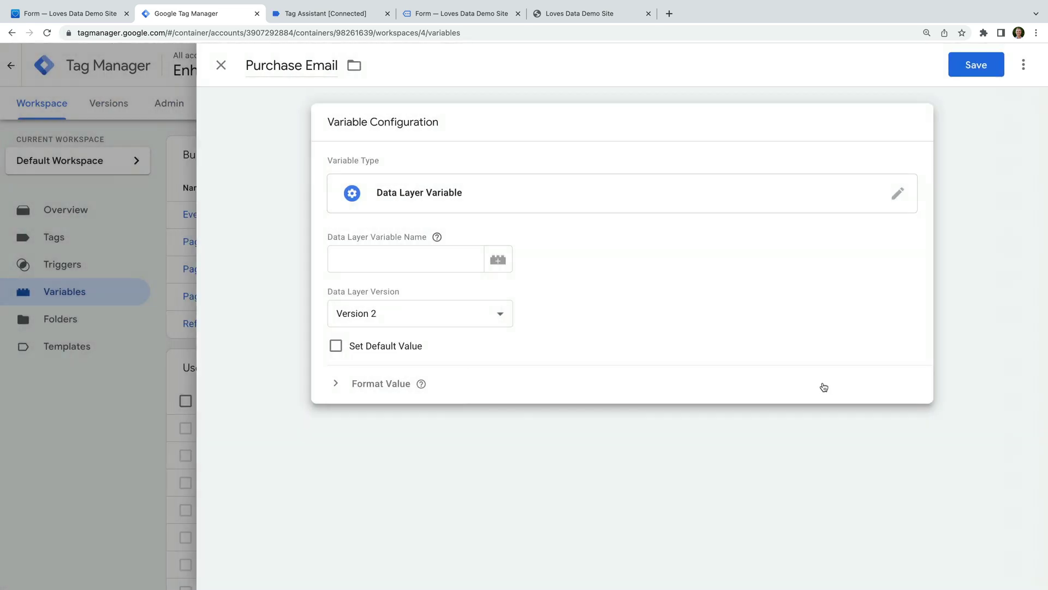
pyautogui.click(424, 259)
pyautogui.write('ecommerce.customer_email')
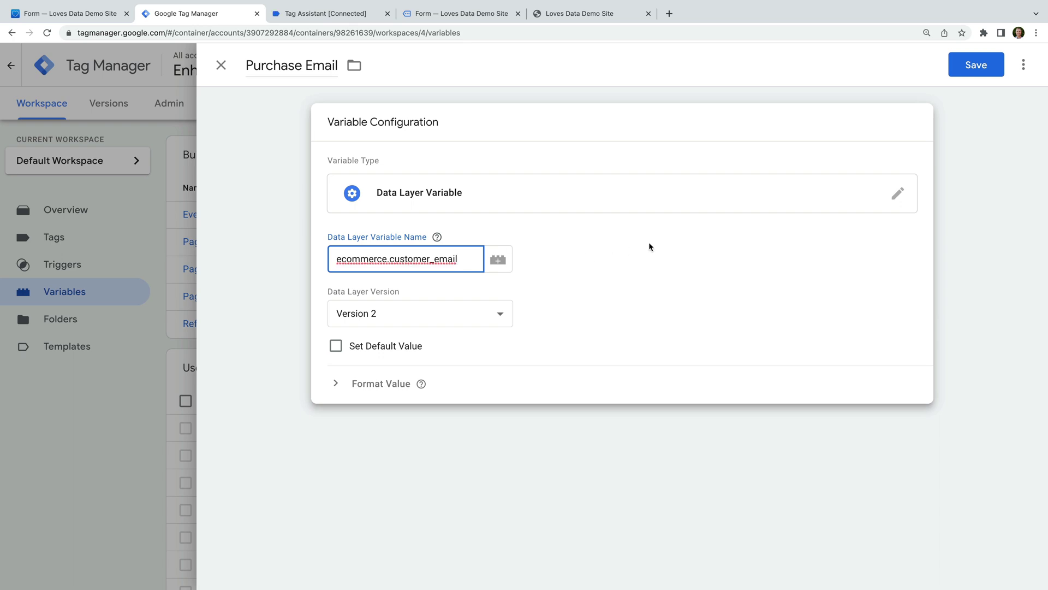
pyautogui.click(976, 64)
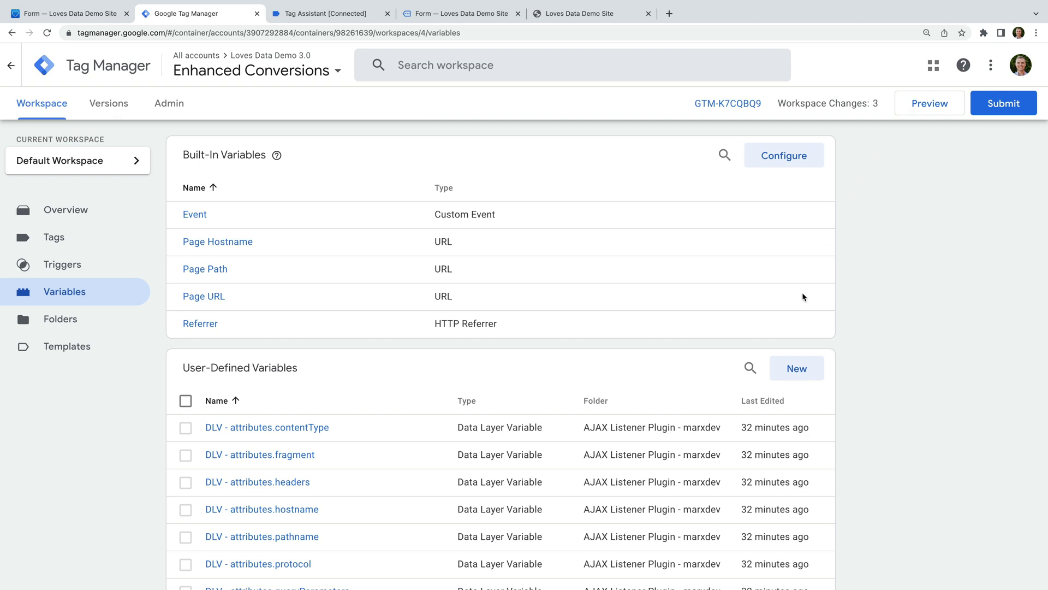
# Create a User-Provided Data variable named 'Google Ads | Form | User Provided Data Transaction'.
pyautogui.click(784, 378)
pyautogui.click(312, 69)
pyautogui.write('Google Ads | F')
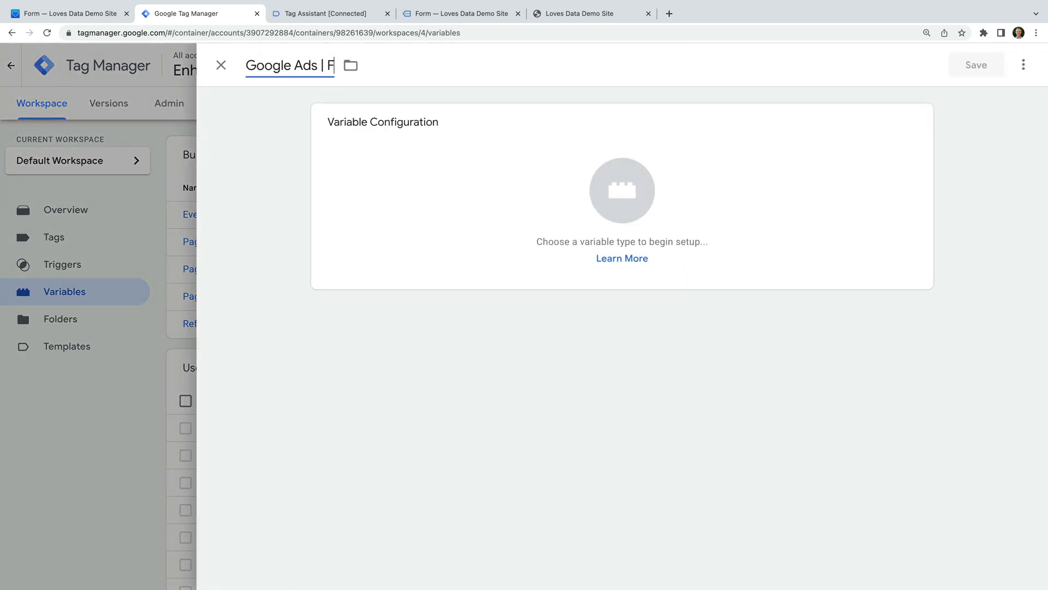
pyautogui.write('orm | User Provi')
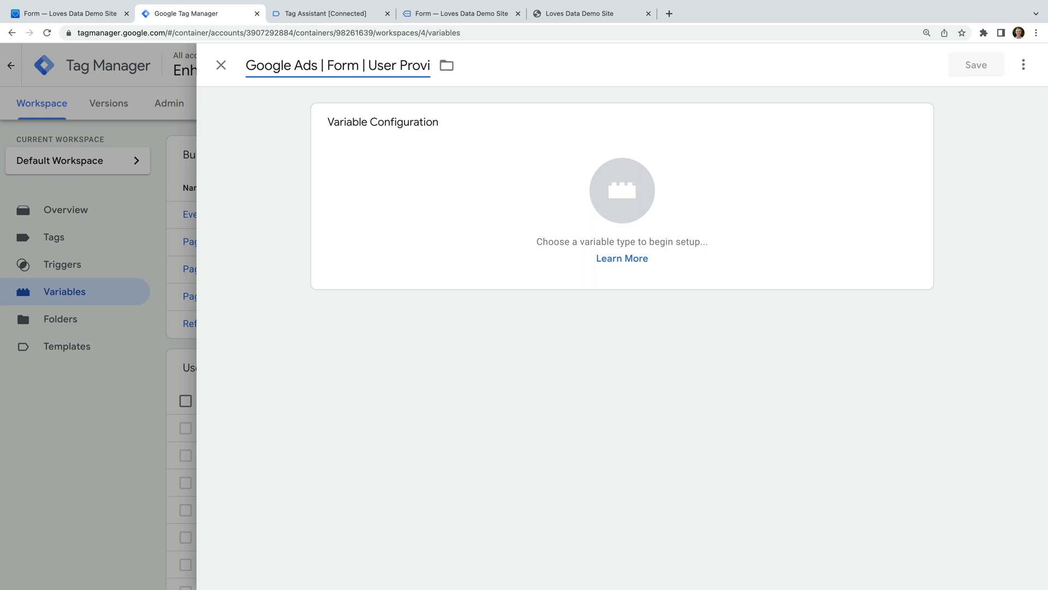
pyautogui.write('ded Data Transaction')
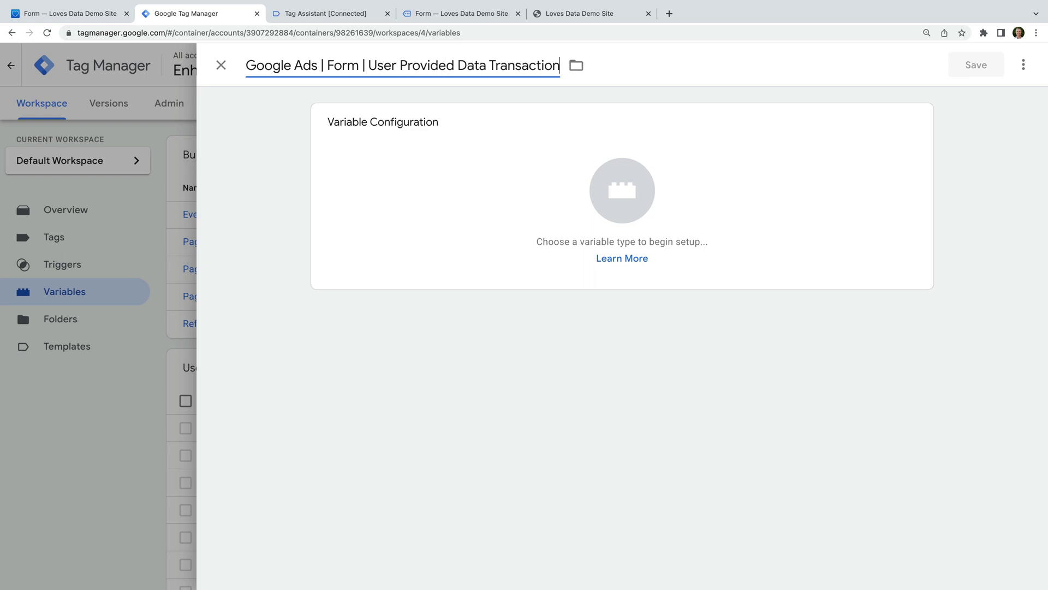
pyautogui.click(456, 193)
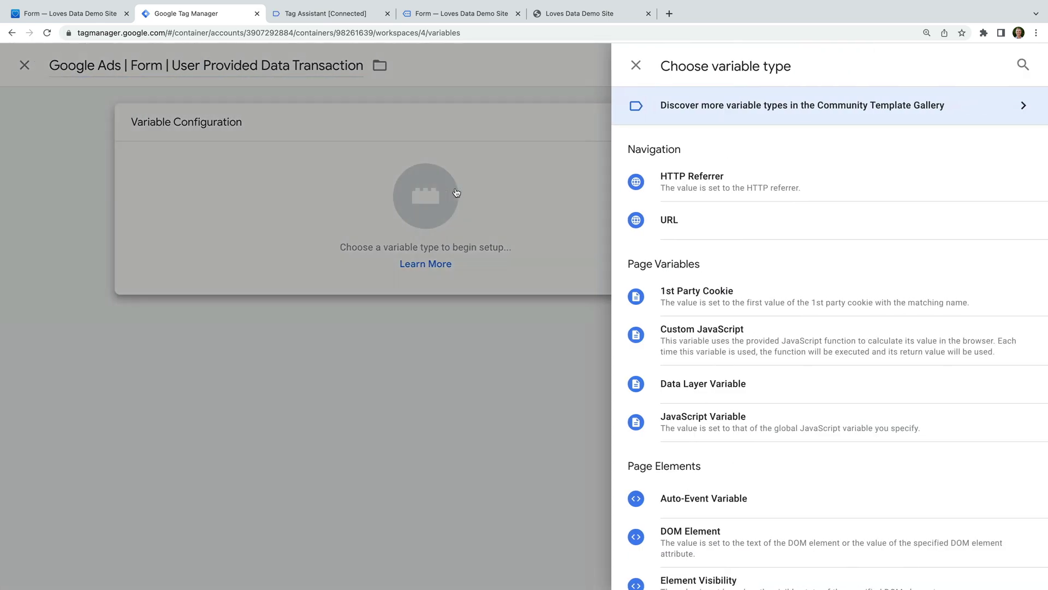
pyautogui.scroll(-10, 756, 307)
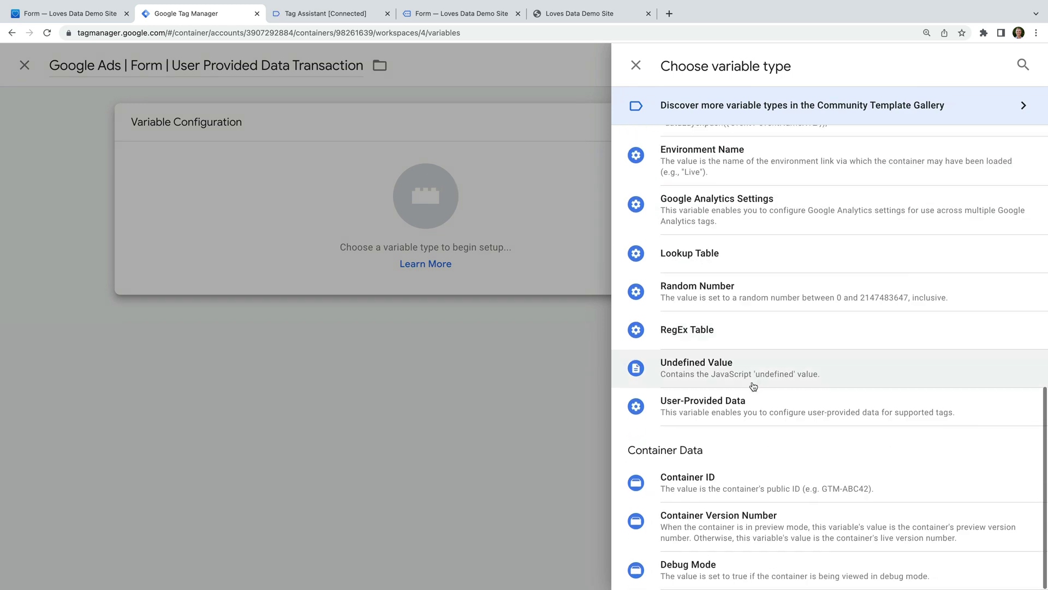
pyautogui.click(748, 410)
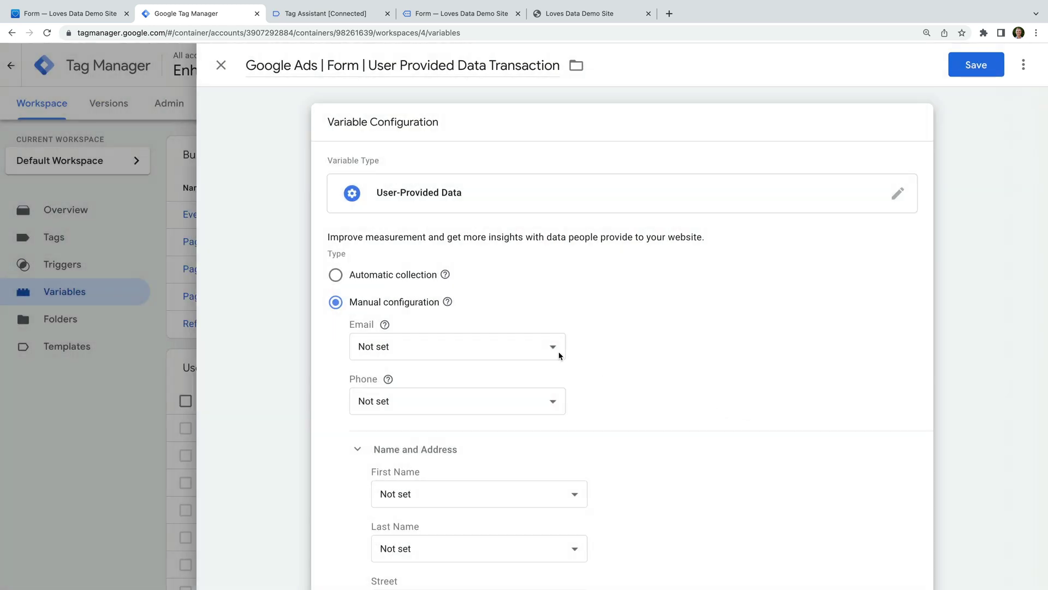
# Set its Email value to {{Purchase Email}} and save the variable.
pyautogui.click(516, 349)
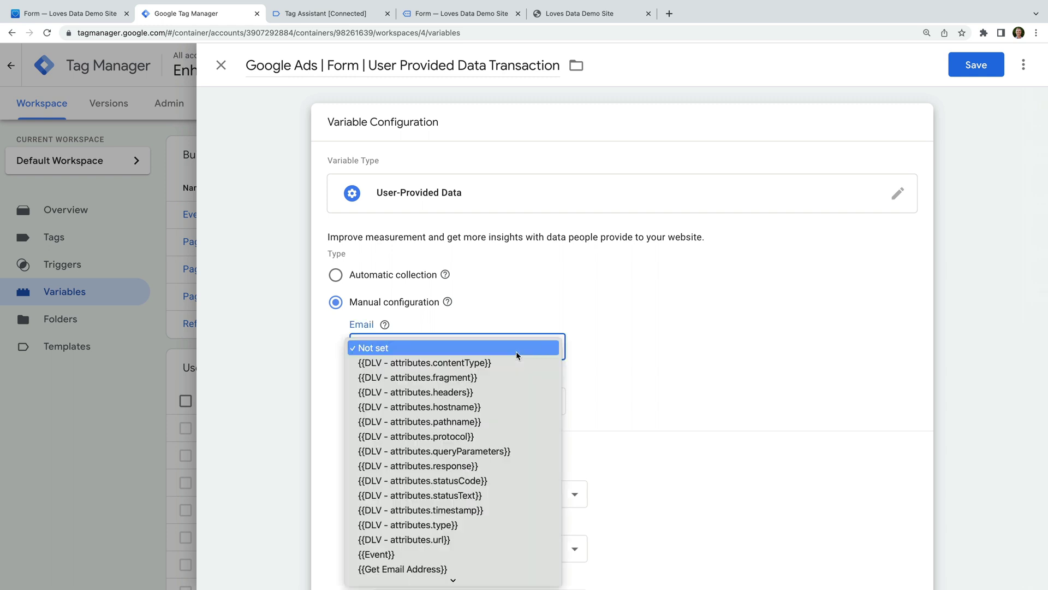
pyautogui.scroll(-3, 501, 497)
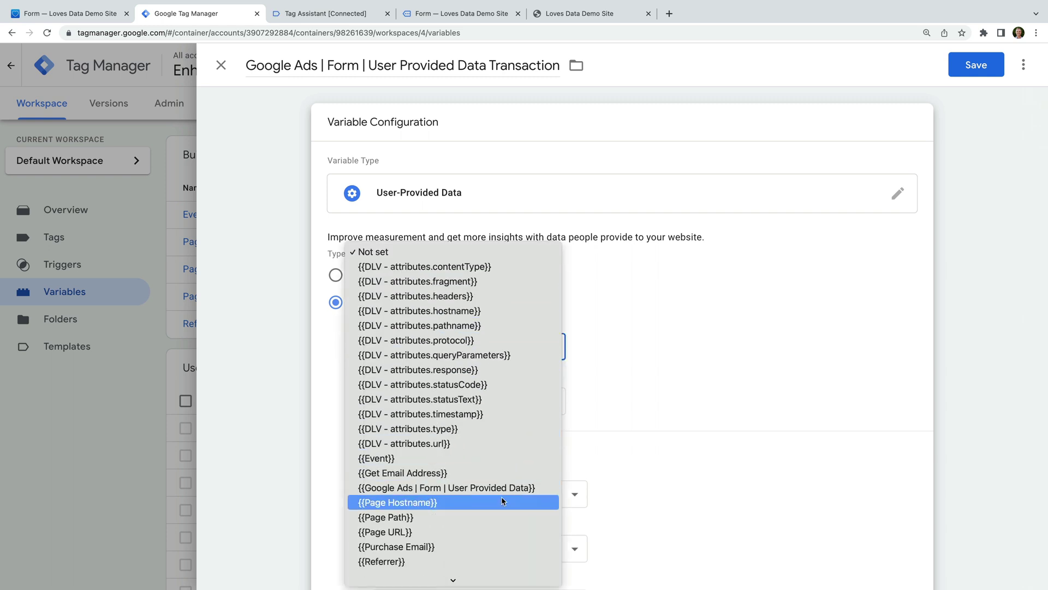
pyautogui.click(493, 543)
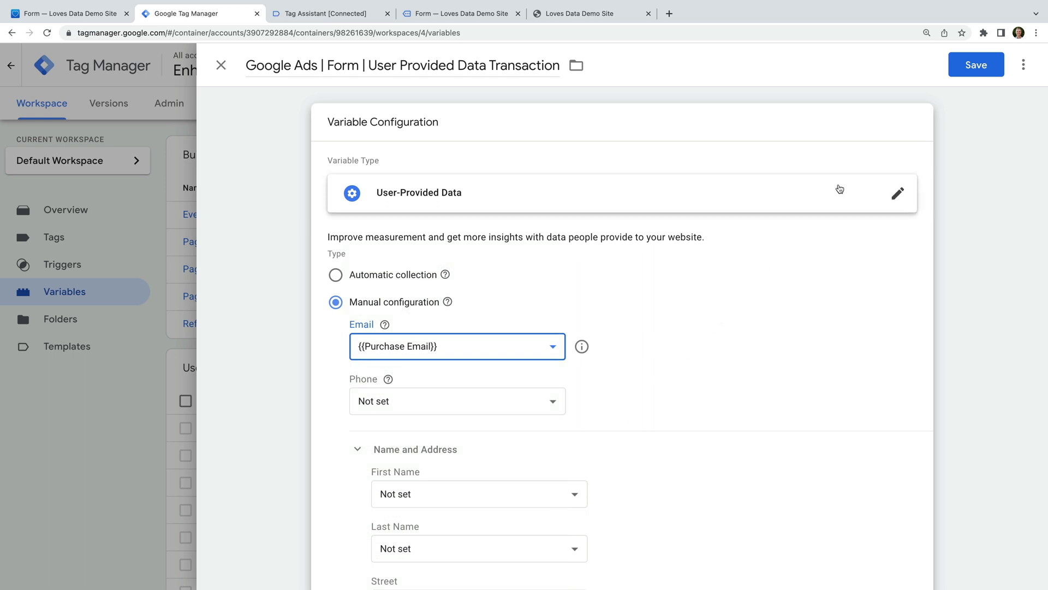
pyautogui.click(975, 65)
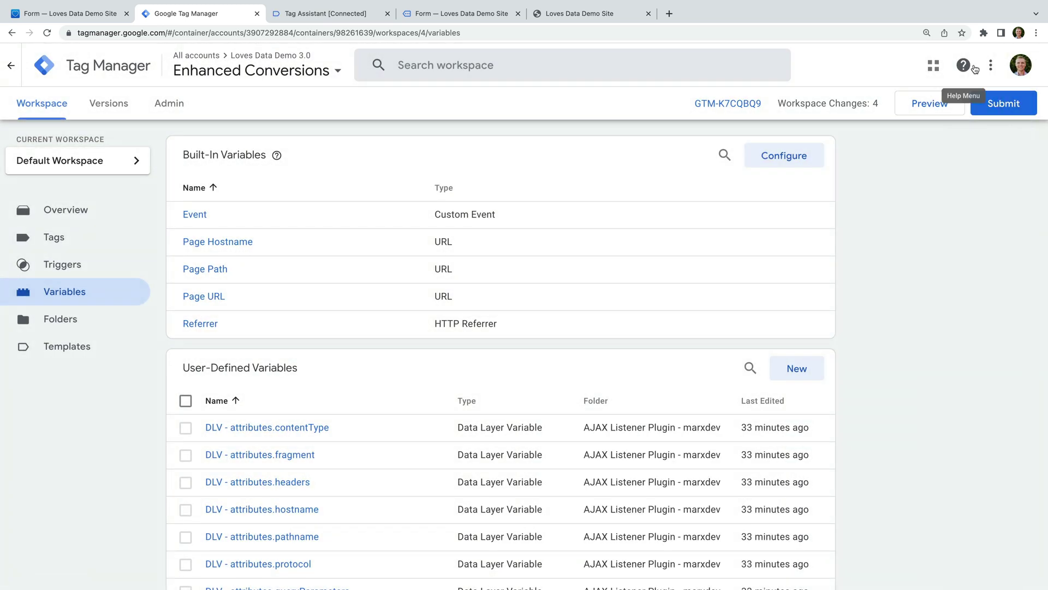
pyautogui.click(87, 266)
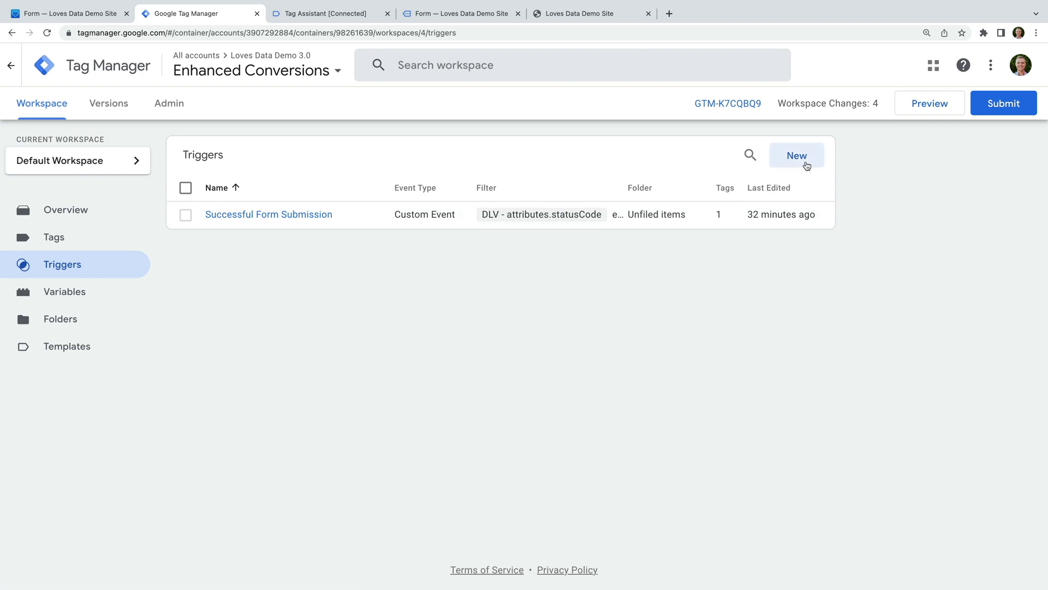
# Create and save a Custom Event trigger named Purchase with event name 'purchase'.
pyautogui.click(804, 162)
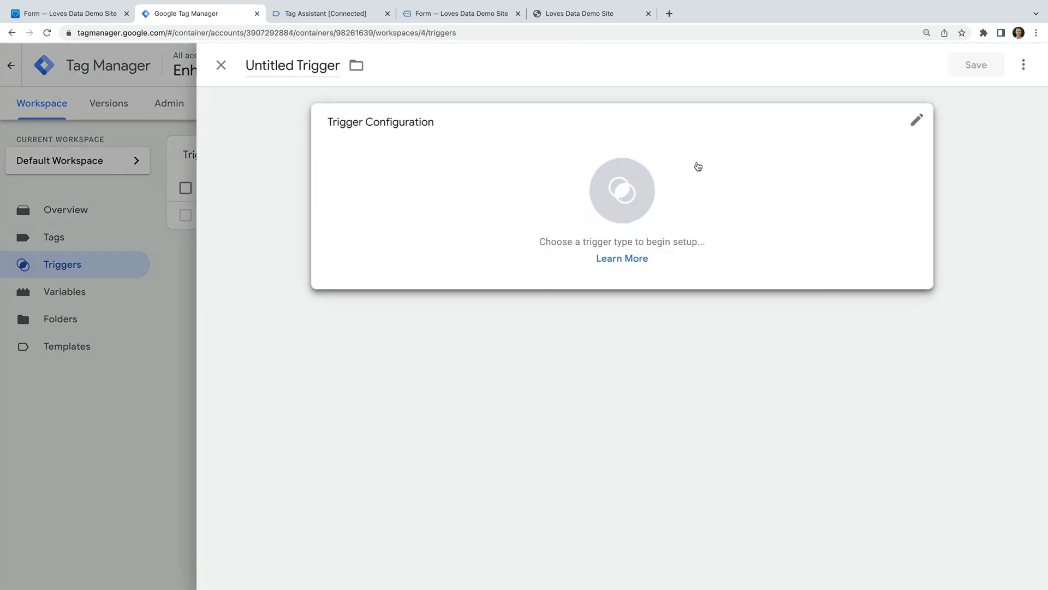
pyautogui.click(306, 63)
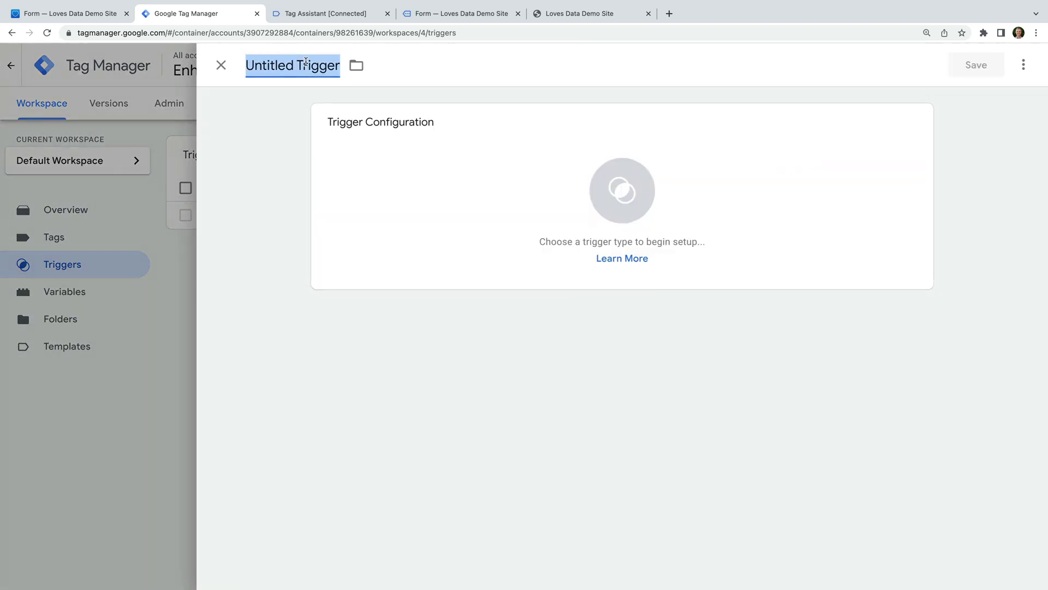
pyautogui.write('Purchase')
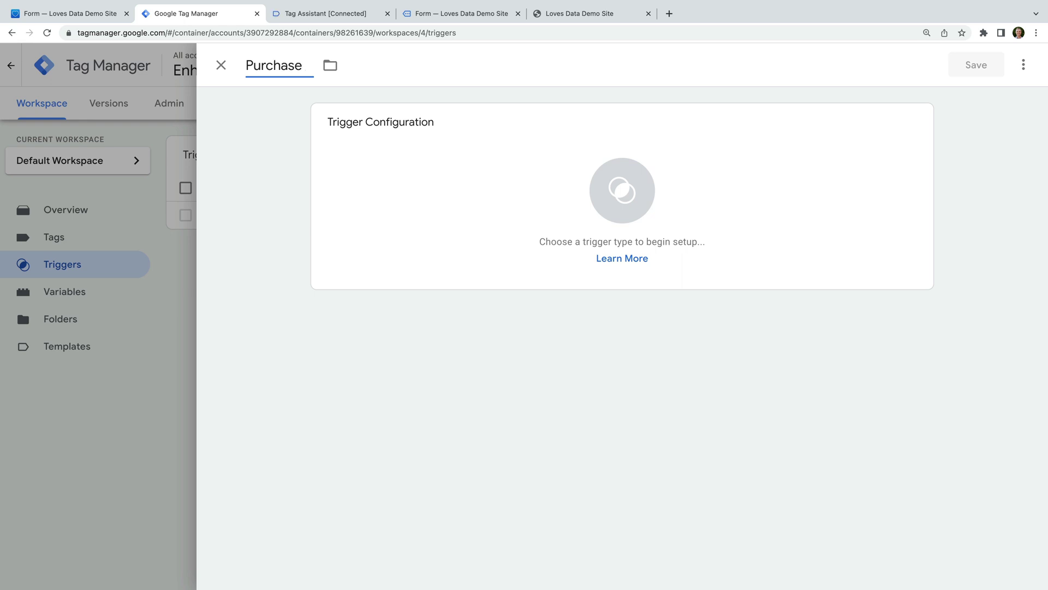
pyautogui.click(441, 155)
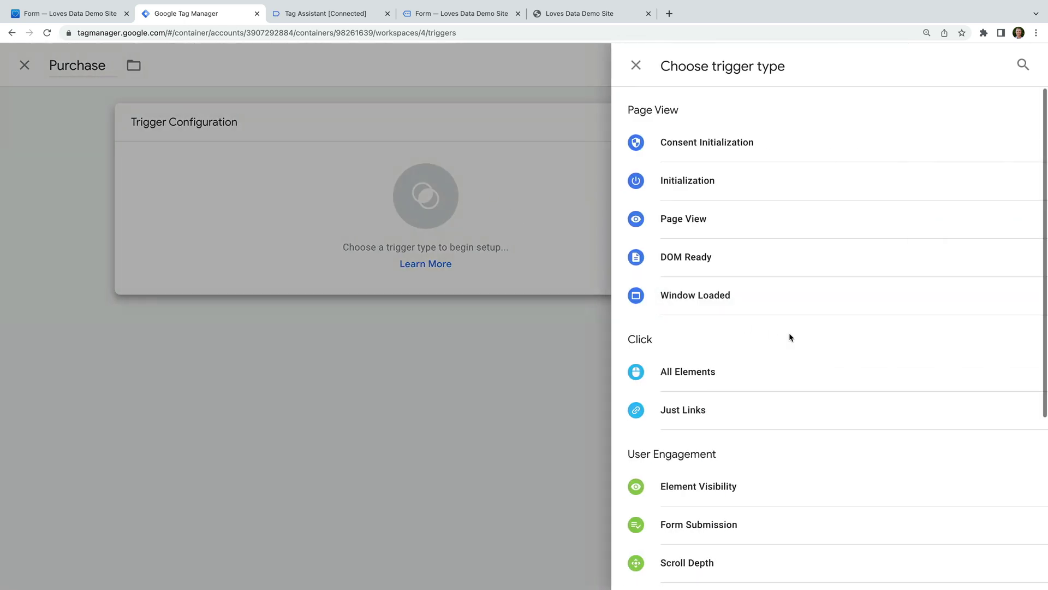
pyautogui.scroll(-5, 788, 336)
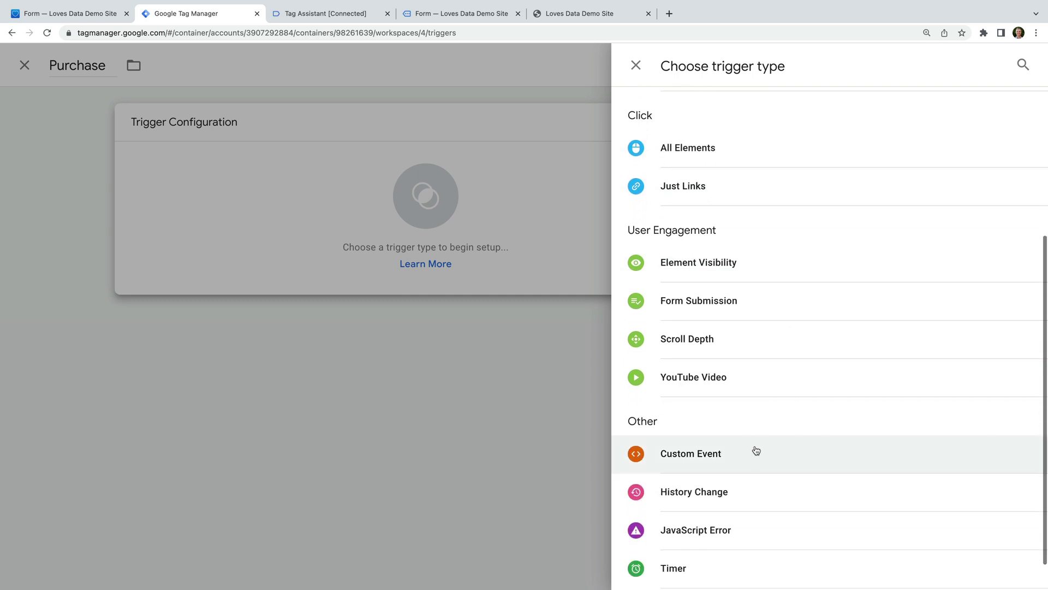
pyautogui.click(755, 453)
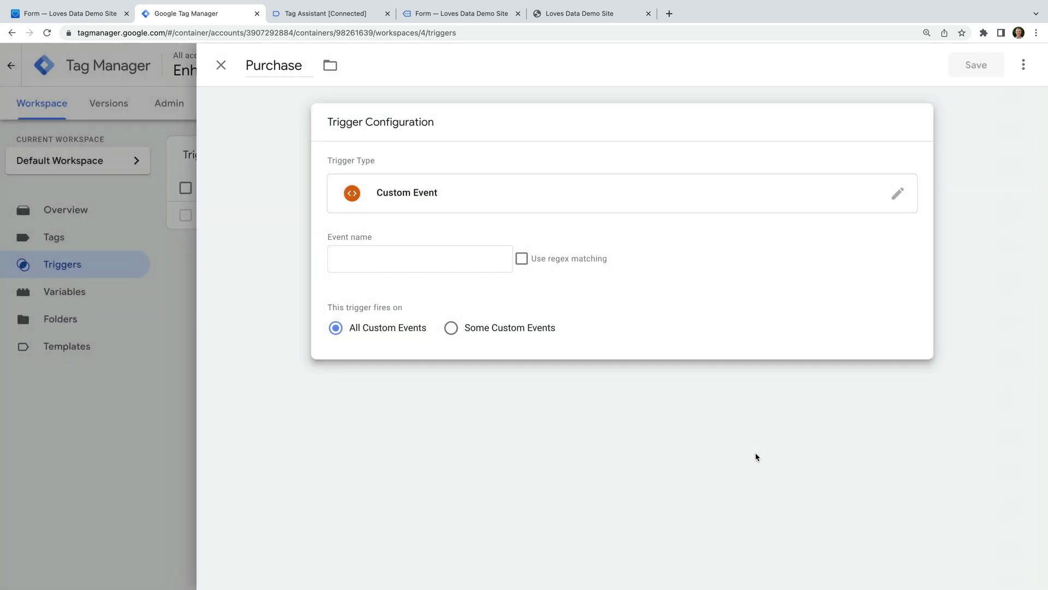
pyautogui.click(449, 261)
pyautogui.write('purchase')
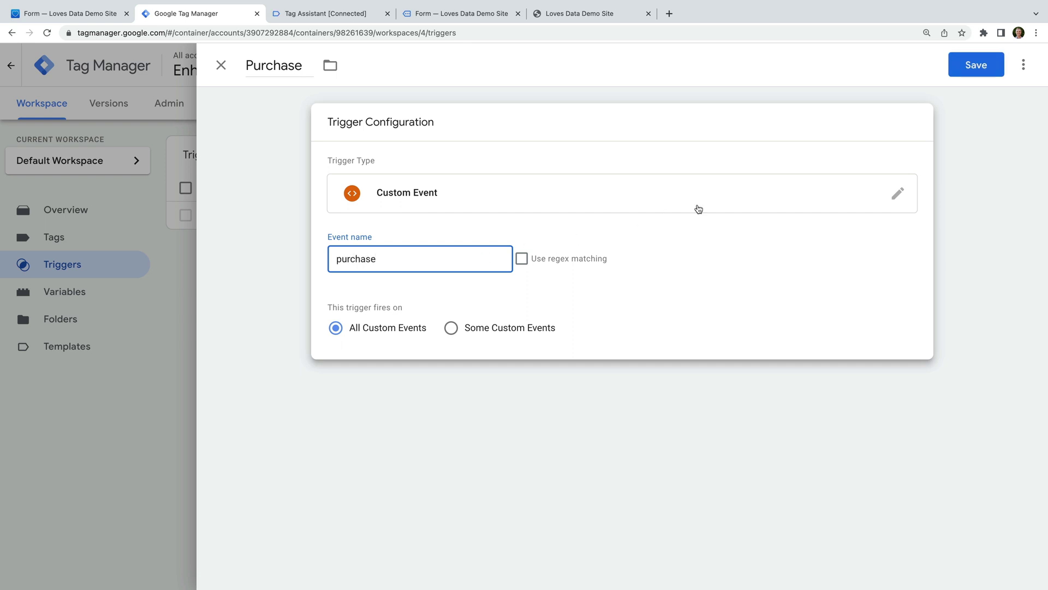
pyautogui.click(970, 67)
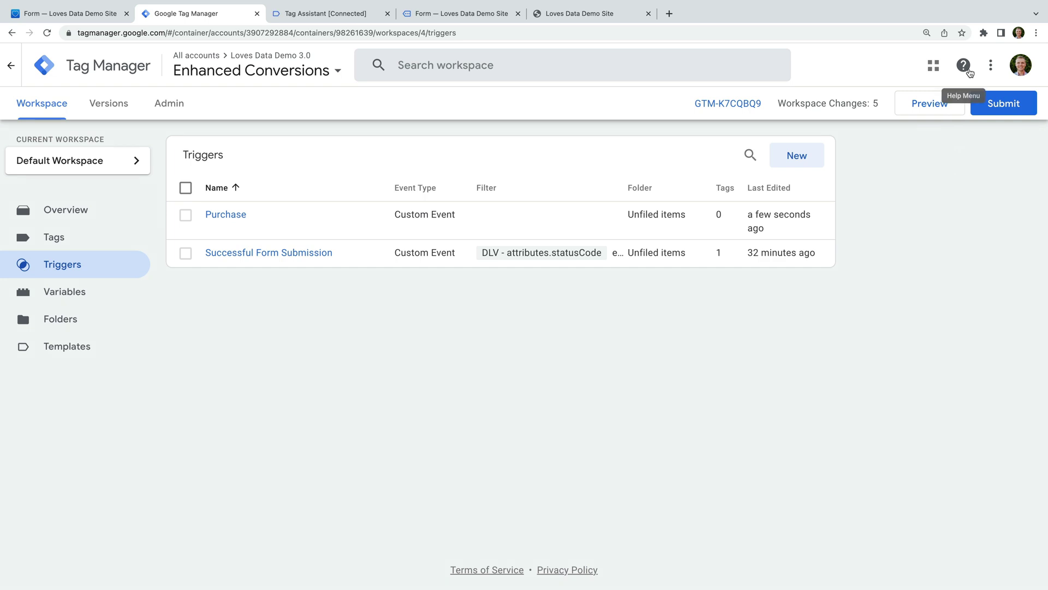
pyautogui.click(131, 247)
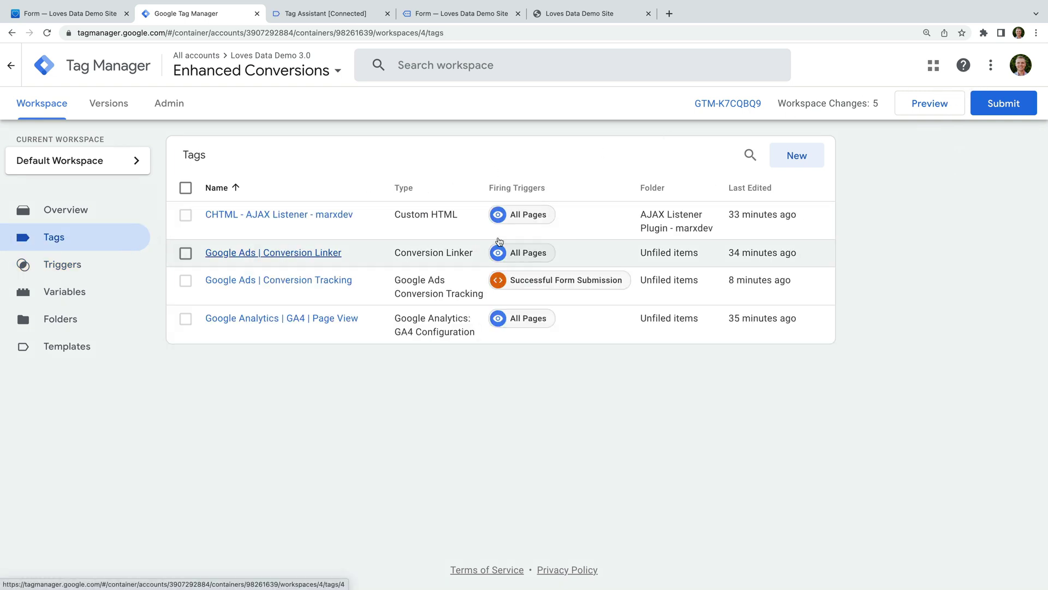
# Create a Google Ads Conversion Tracking tag named 'Google Ads | Conversion Tracking Purchase'.
pyautogui.click(796, 157)
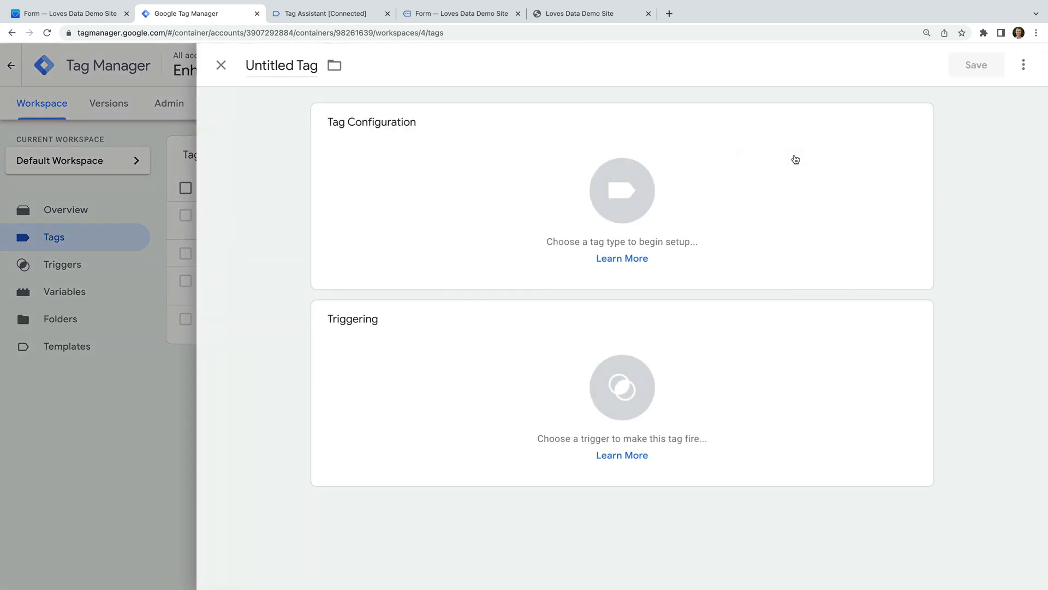
pyautogui.click(281, 66)
pyautogui.write('Google Ads |')
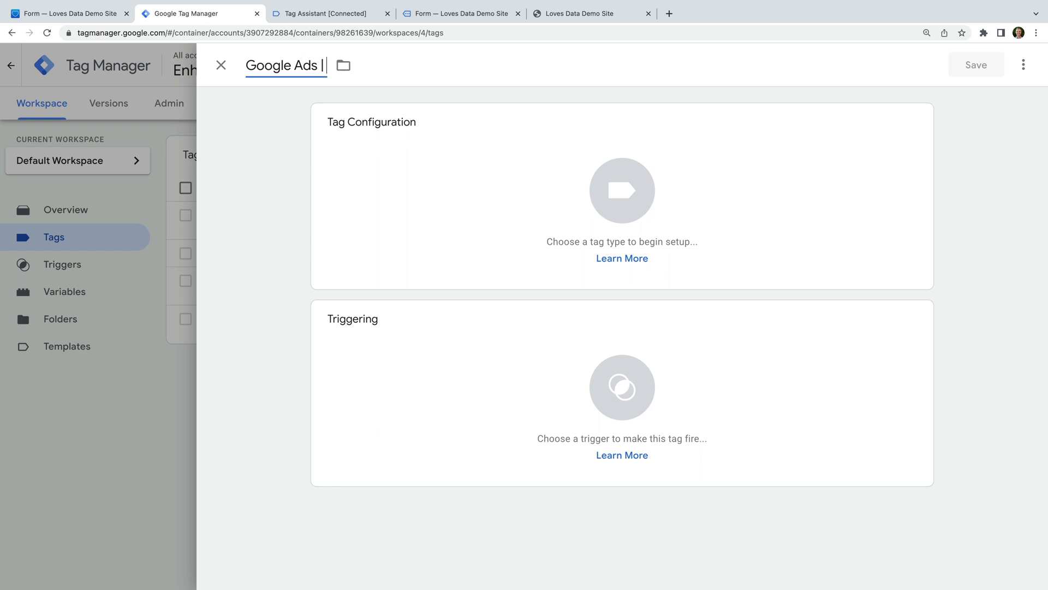
pyautogui.write(' Conversion Tracking Purchase')
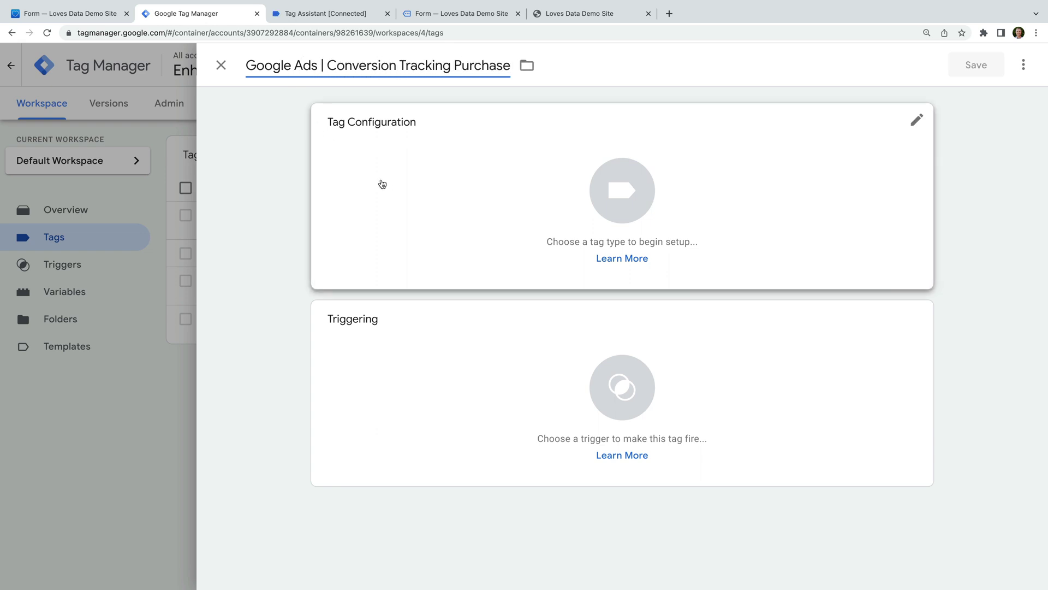
pyautogui.click(424, 191)
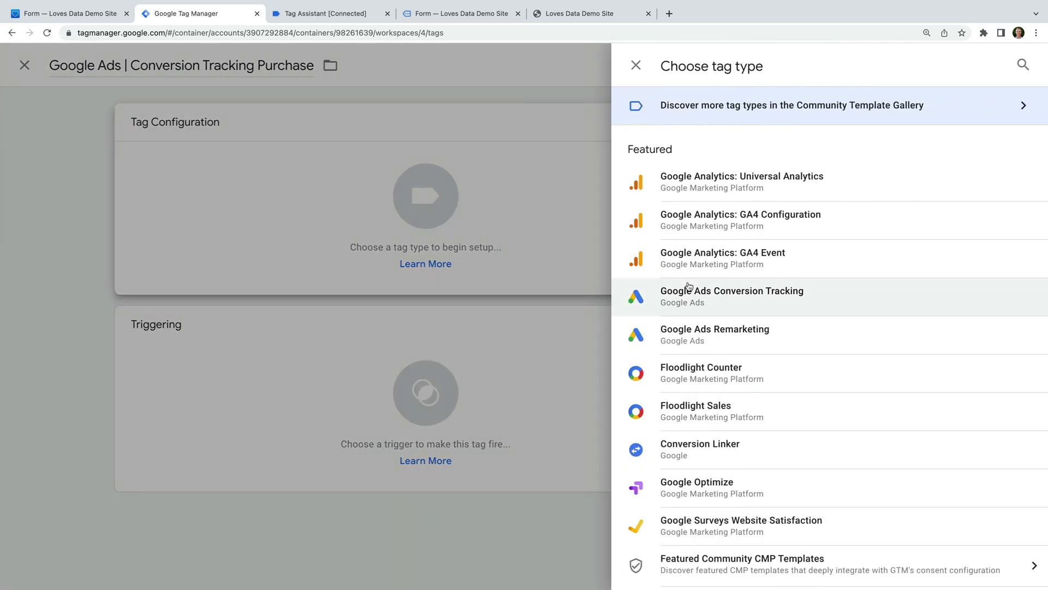
pyautogui.click(765, 293)
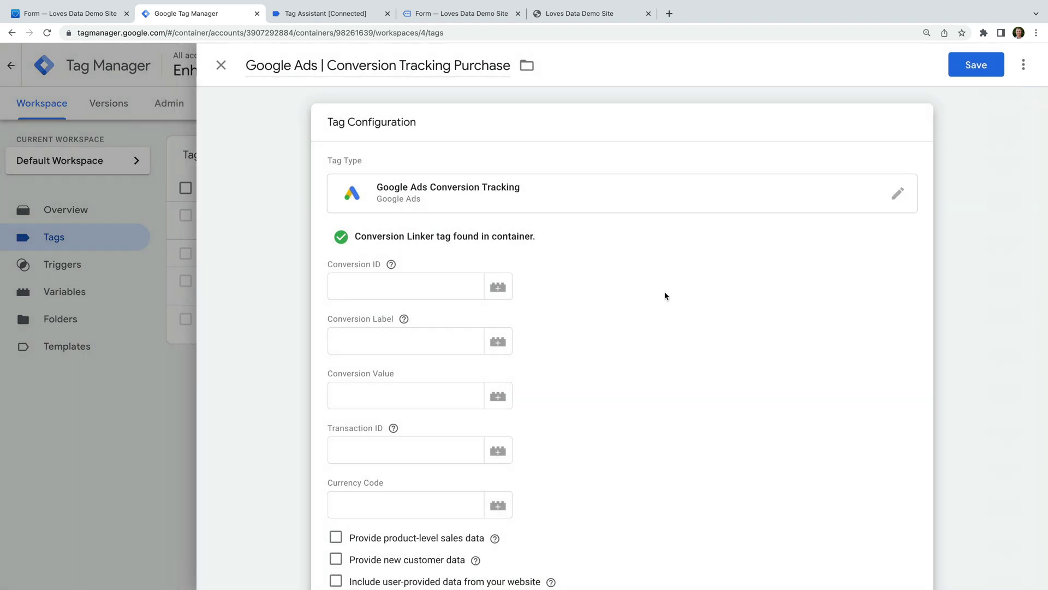
# Enter Conversion ID 123456 and Conversion Label ABCDEFG in the tag.
pyautogui.click(439, 291)
pyautogui.write('123456')
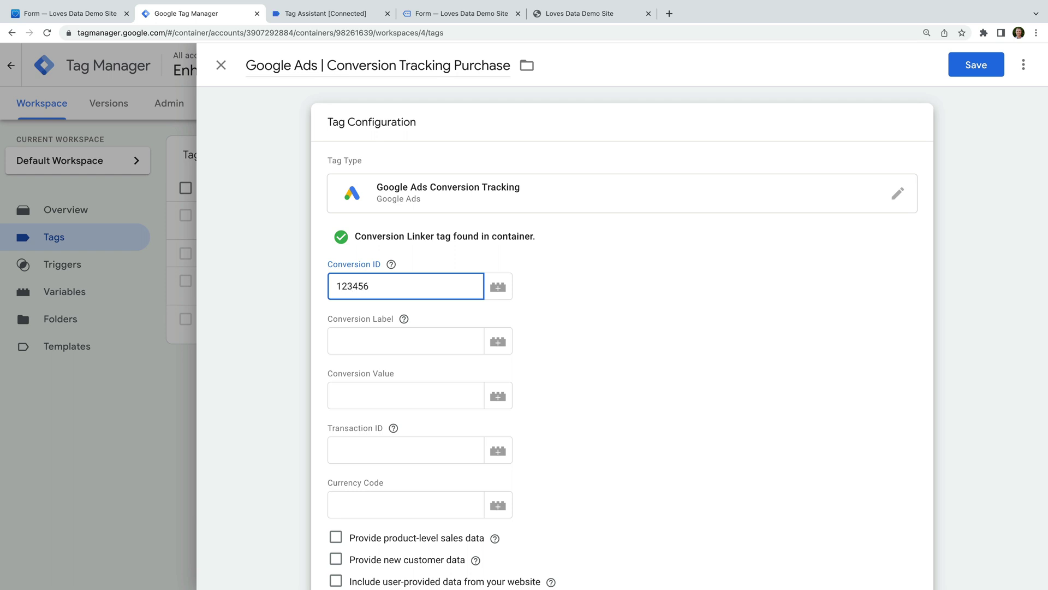
pyautogui.click(414, 341)
pyautogui.write('ABCDEFG')
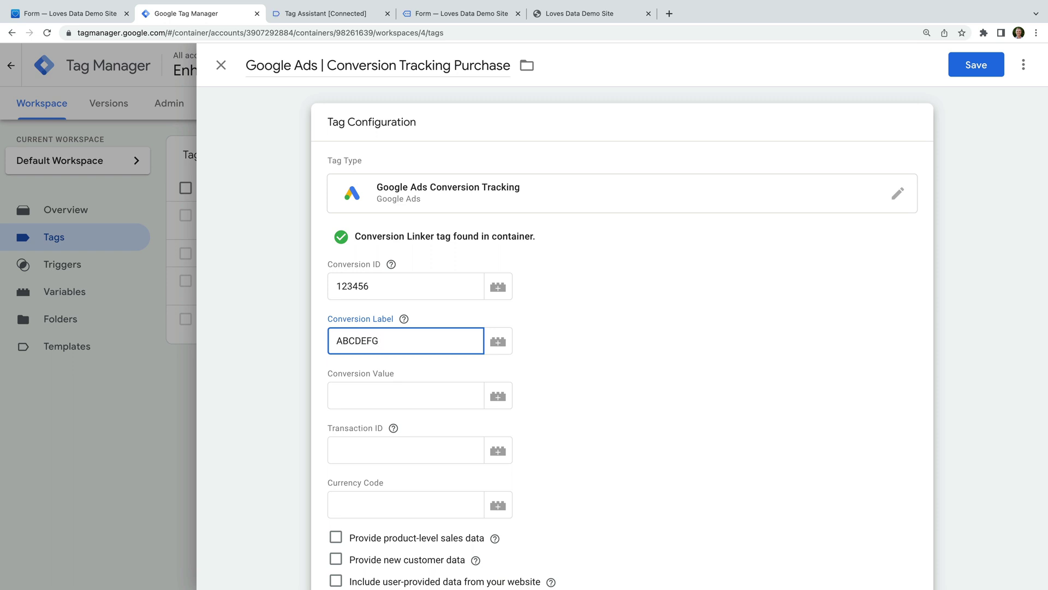
pyautogui.click(601, 358)
pyautogui.scroll(-3, 601, 358)
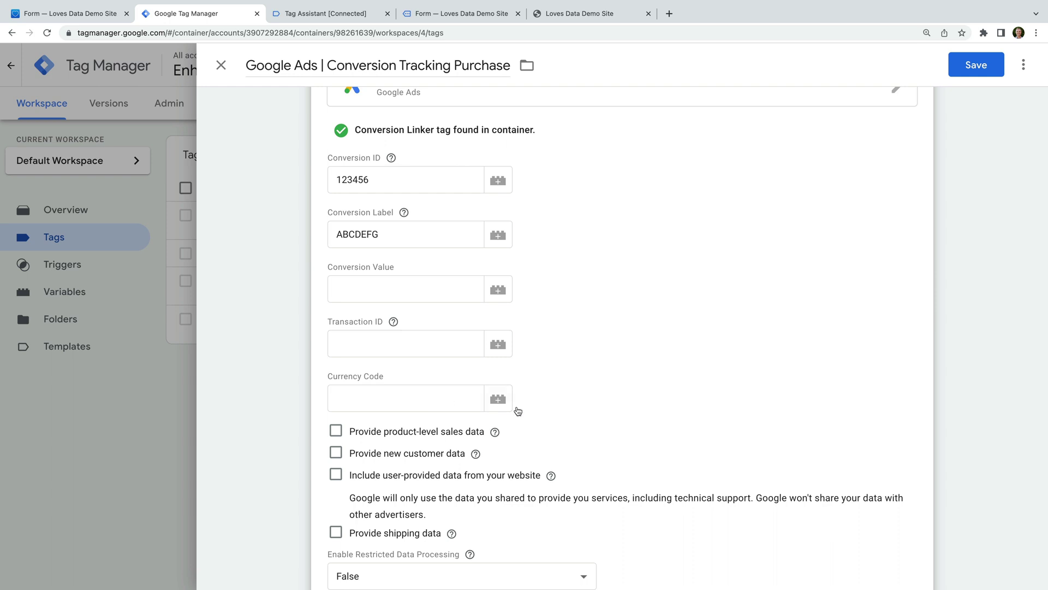
pyautogui.scroll(-2, 587, 397)
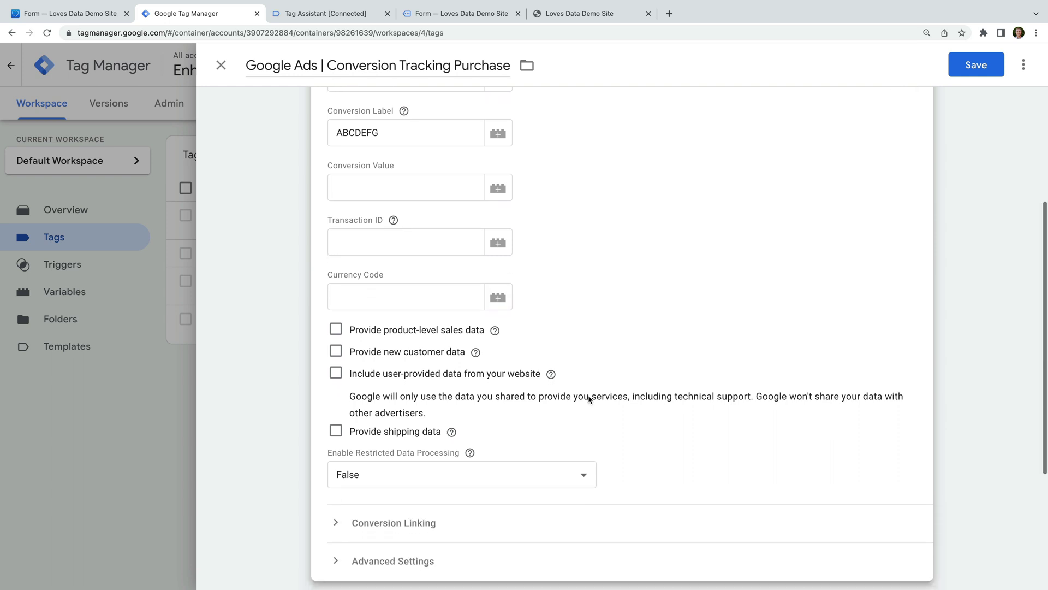
# Include user-provided data using the User Provided Data Transaction variable.
pyautogui.click(335, 374)
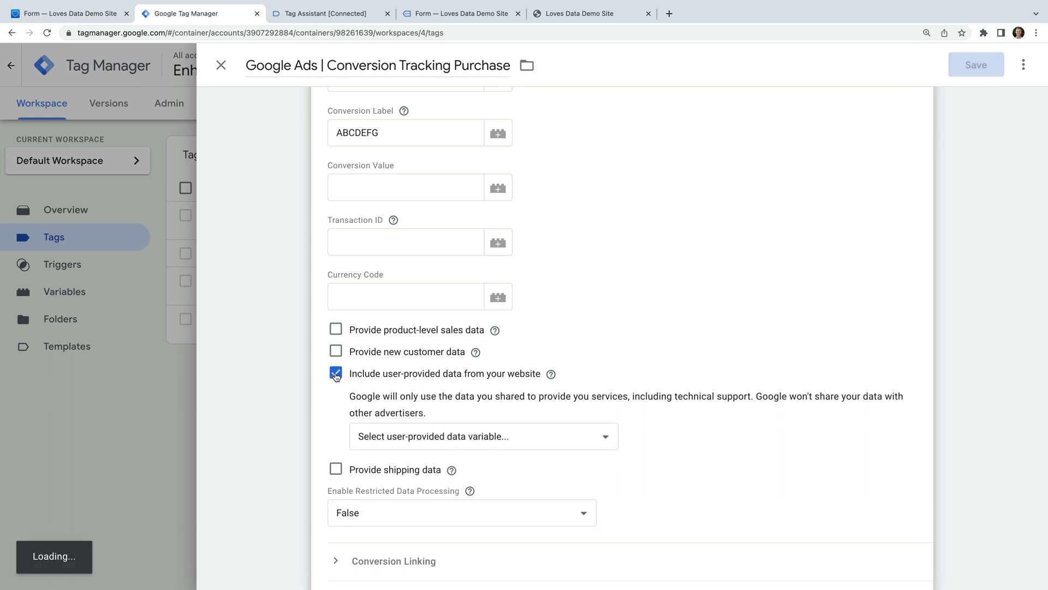
pyautogui.click(524, 439)
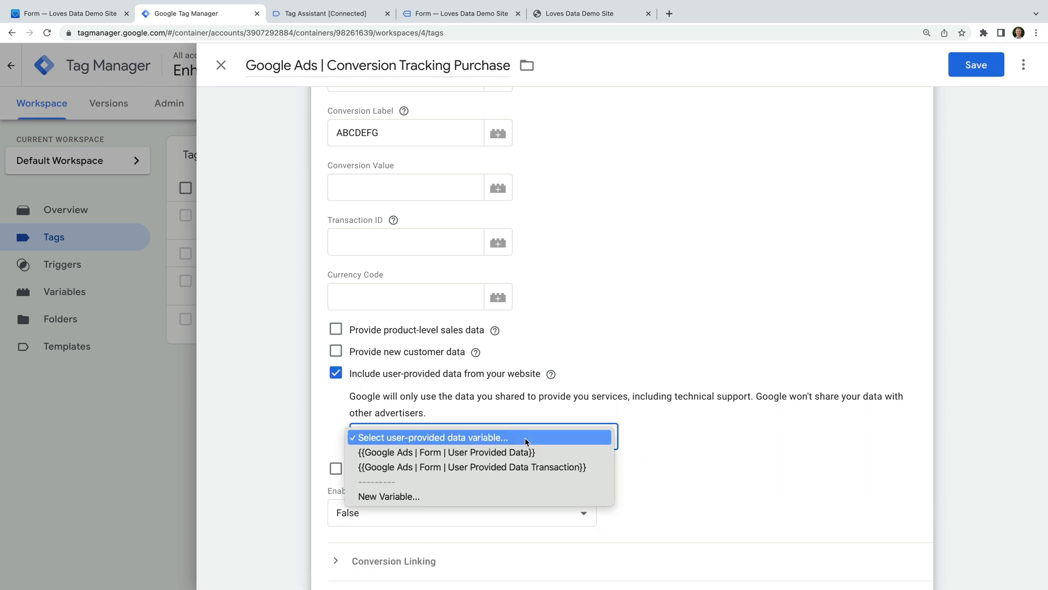
pyautogui.click(580, 467)
pyautogui.scroll(-5, 580, 467)
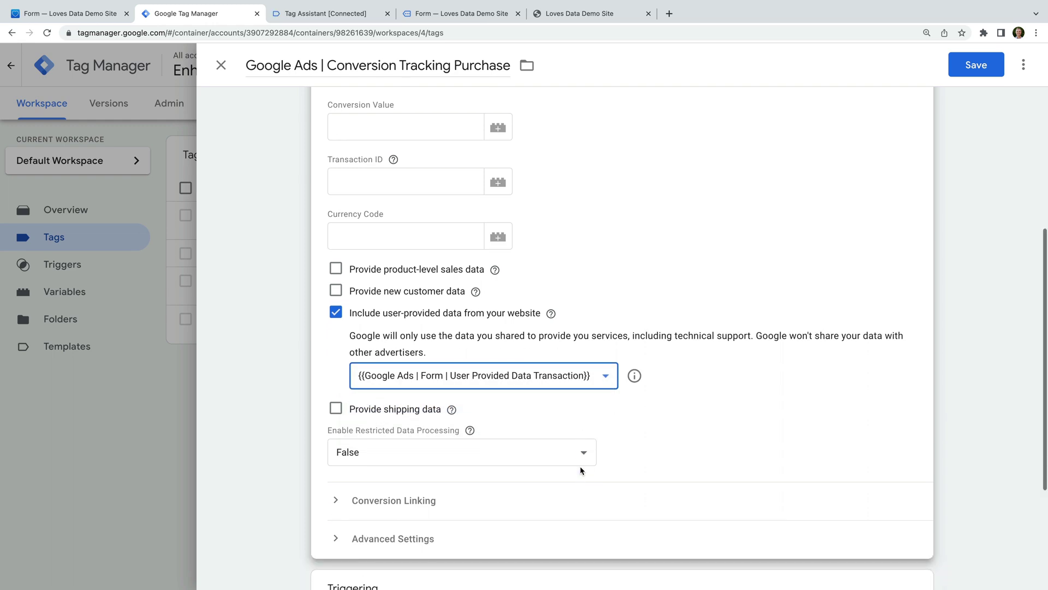
# Set the tag to fire on the Purchase trigger and save it.
pyautogui.click(509, 475)
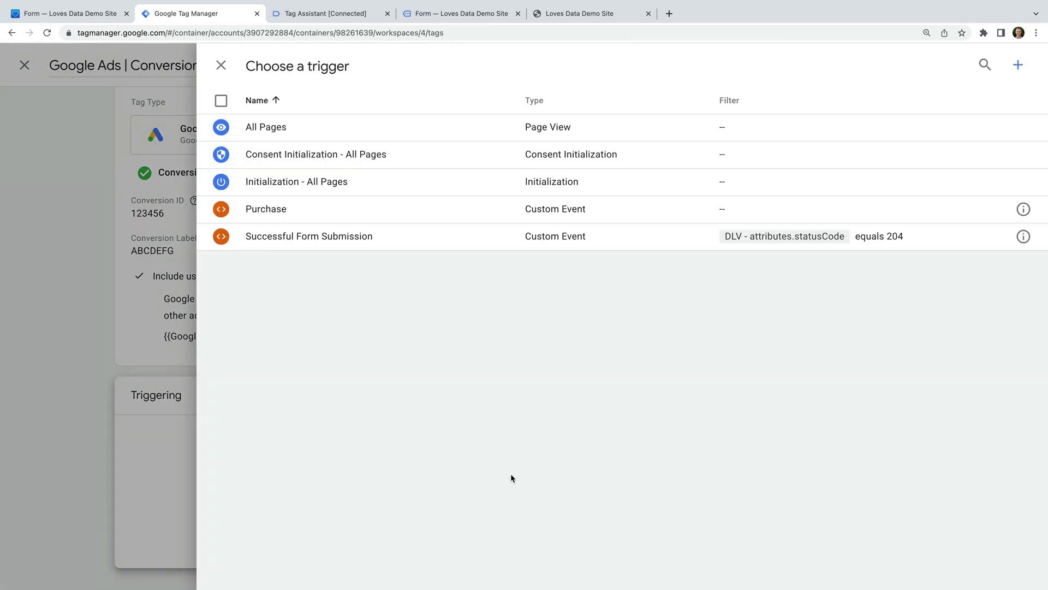
pyautogui.click(286, 209)
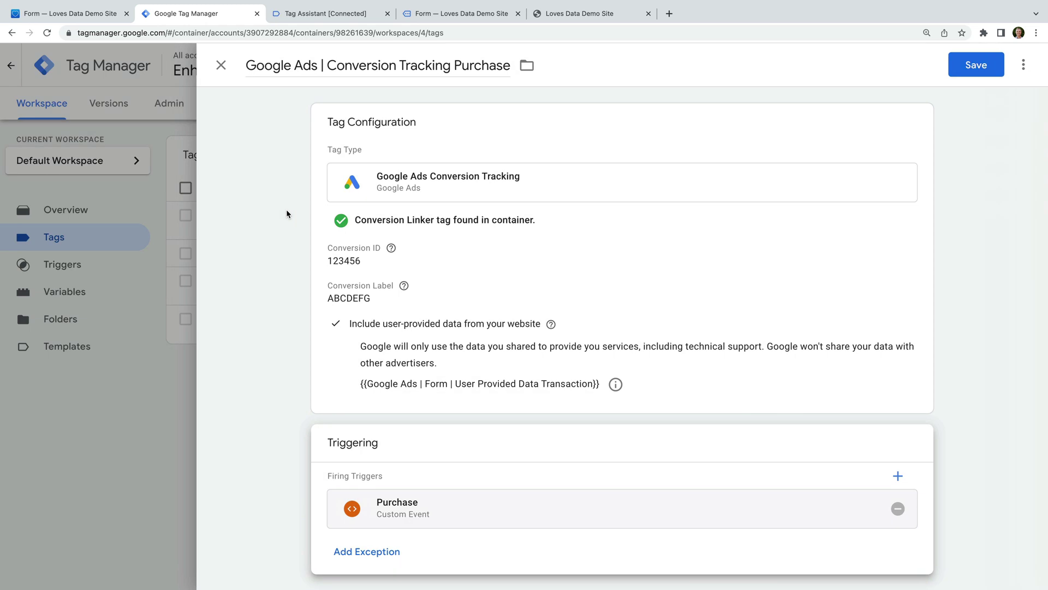
pyautogui.click(963, 65)
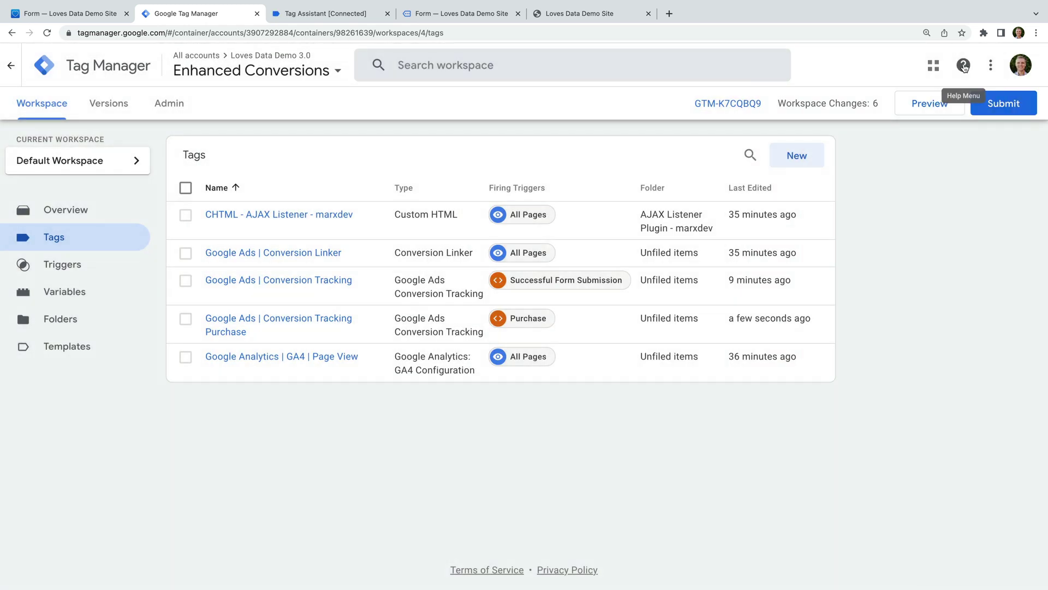
# Launch a Preview session connected to lovesdata-test.com and switch to the Loves Data Demo Site tab.
pyautogui.click(919, 106)
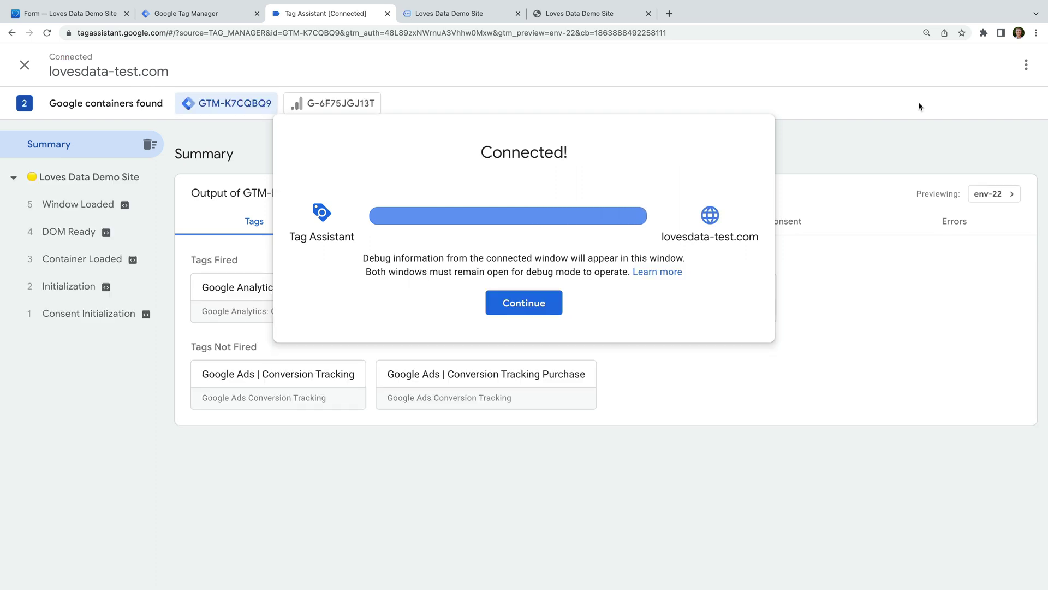
pyautogui.click(539, 303)
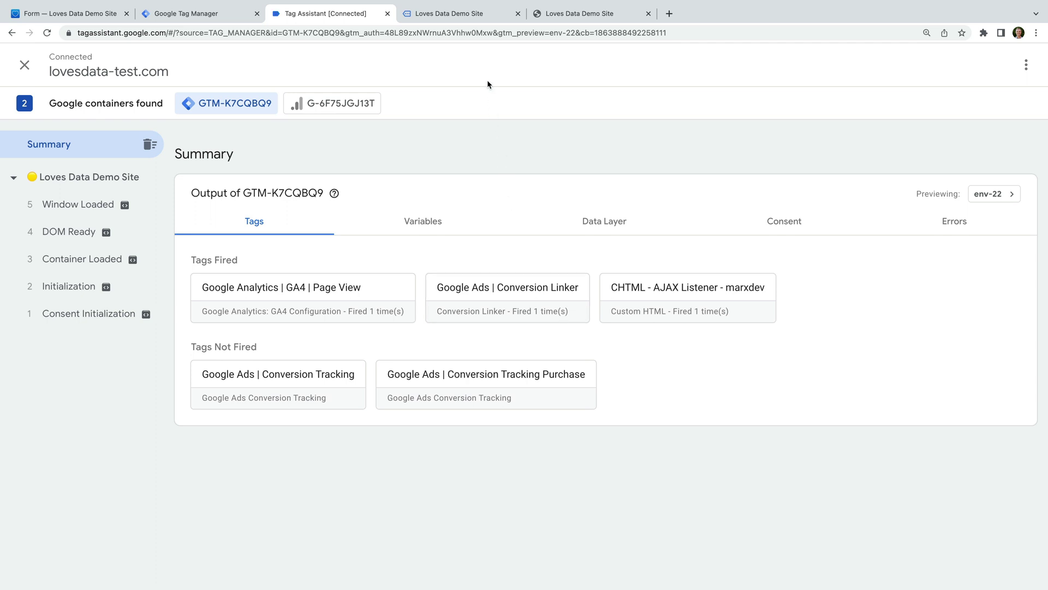
pyautogui.click(488, 13)
# Add the $10.00 Example Product from the Store to the cart and go to checkout.
pyautogui.moveTo(500, 78)
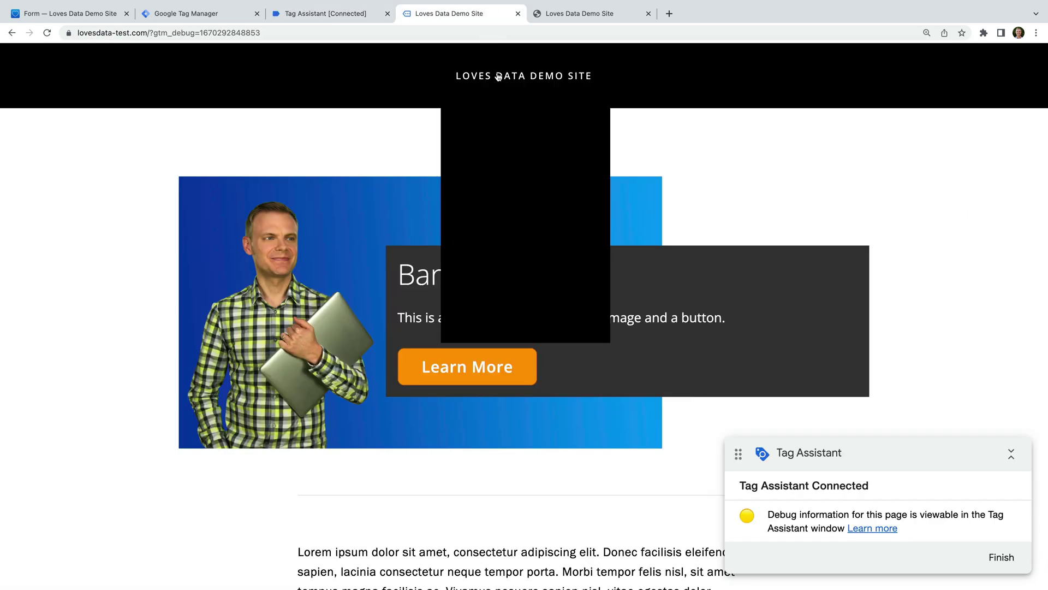
pyautogui.click(479, 299)
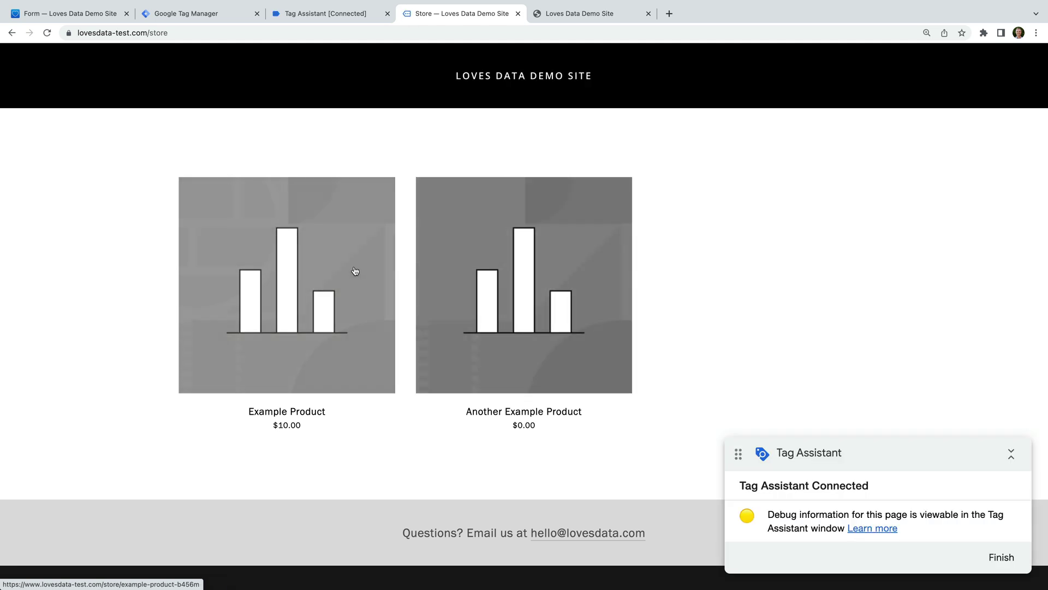
pyautogui.click(355, 268)
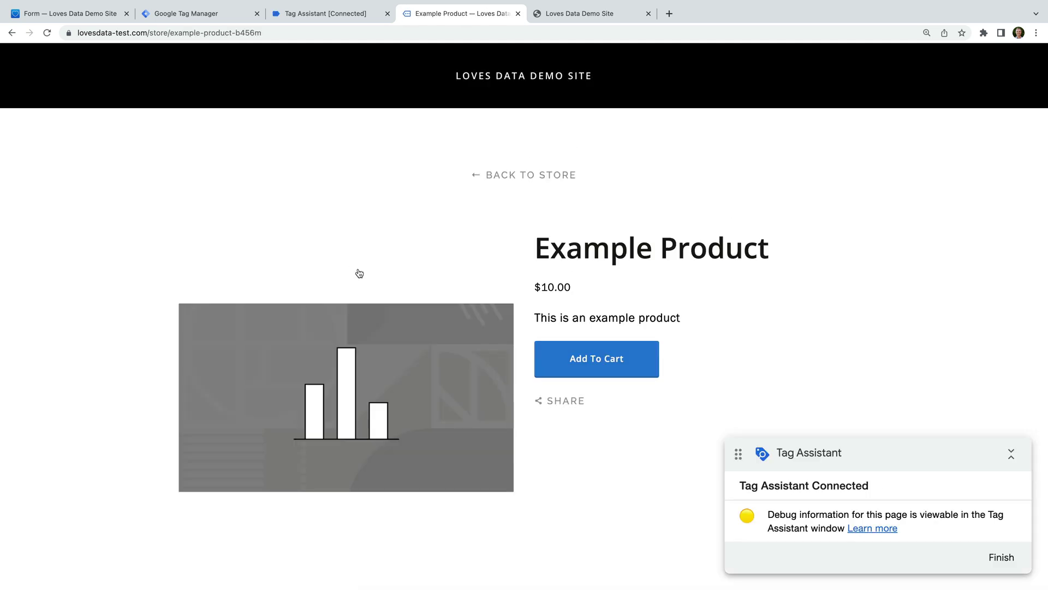
pyautogui.click(613, 373)
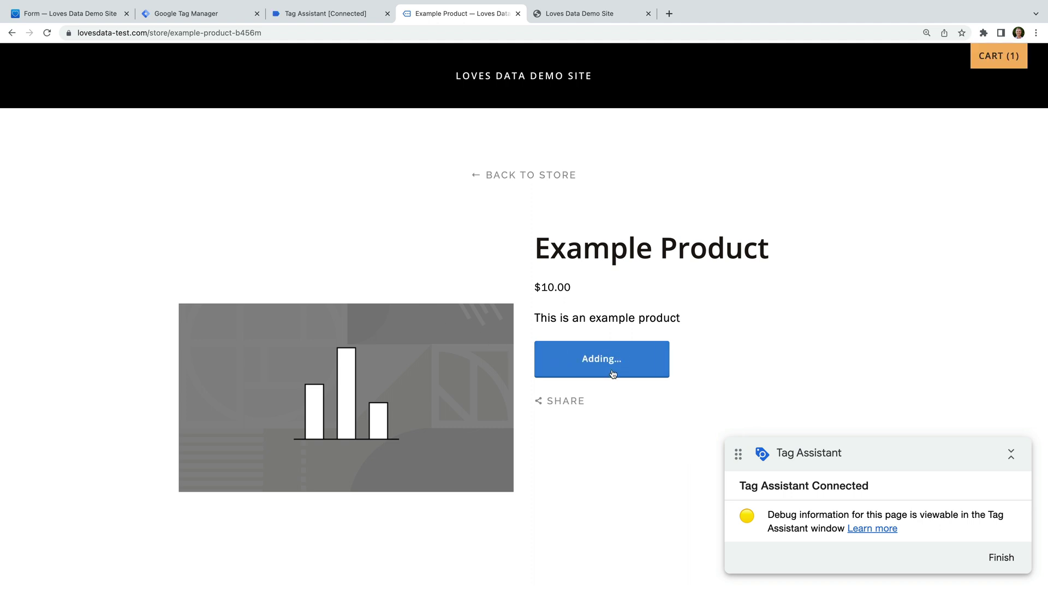
pyautogui.click(1009, 64)
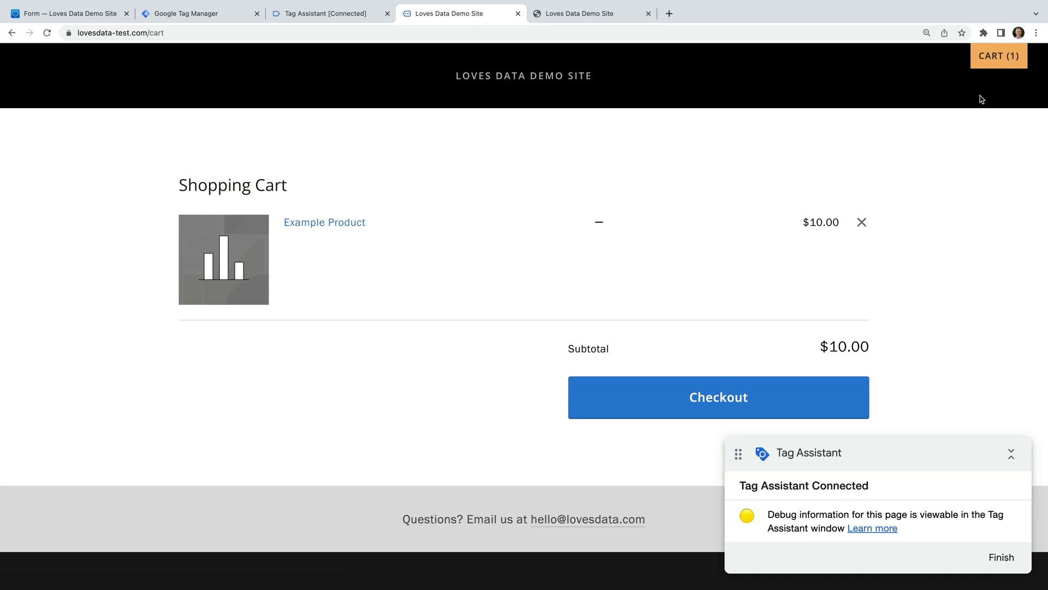
pyautogui.click(717, 399)
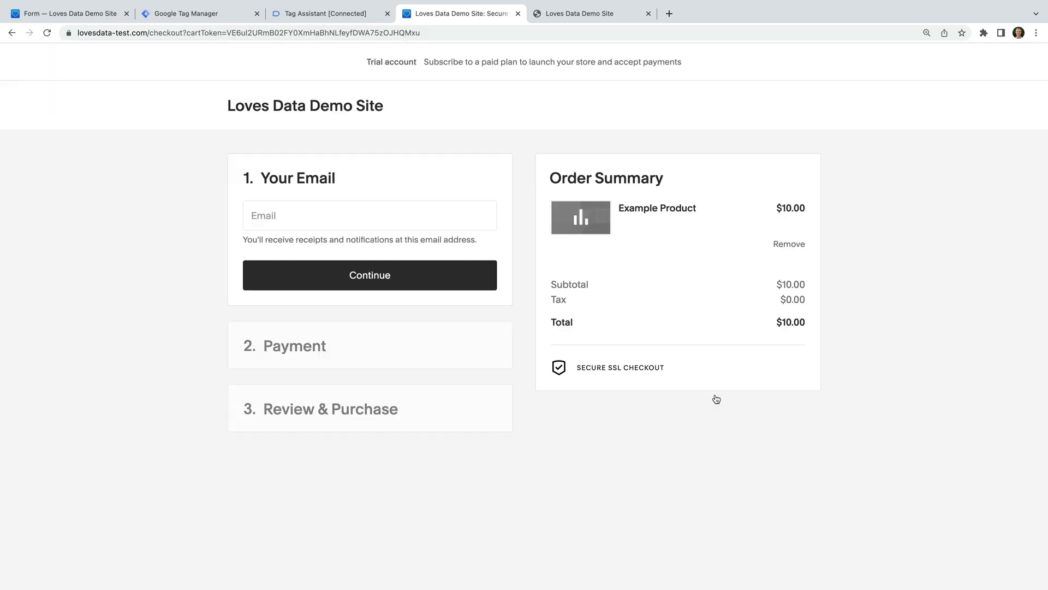
# Enter the customer's email address and continue to payment.
pyautogui.click(449, 223)
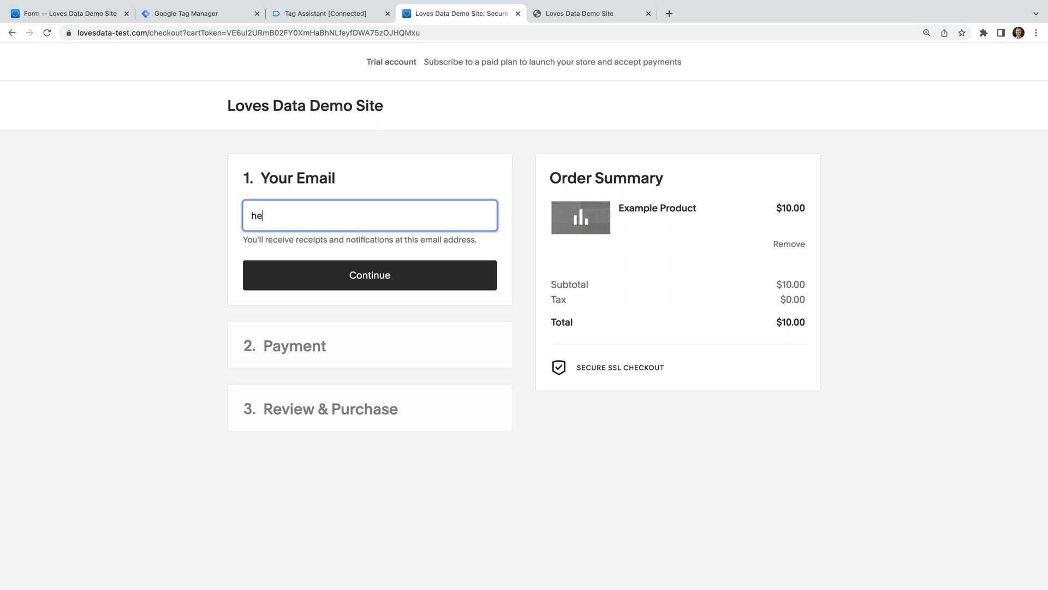
pyautogui.click(465, 274)
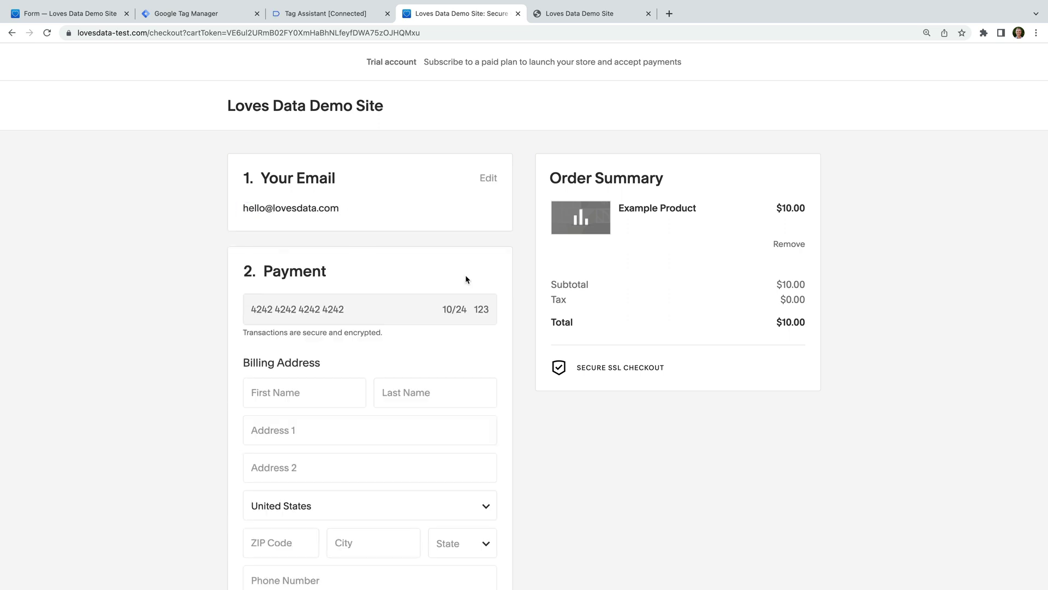
# Fill in the billing first and last name, street address, and country Australia.
pyautogui.press('Tab')
pyautogui.click(335, 366)
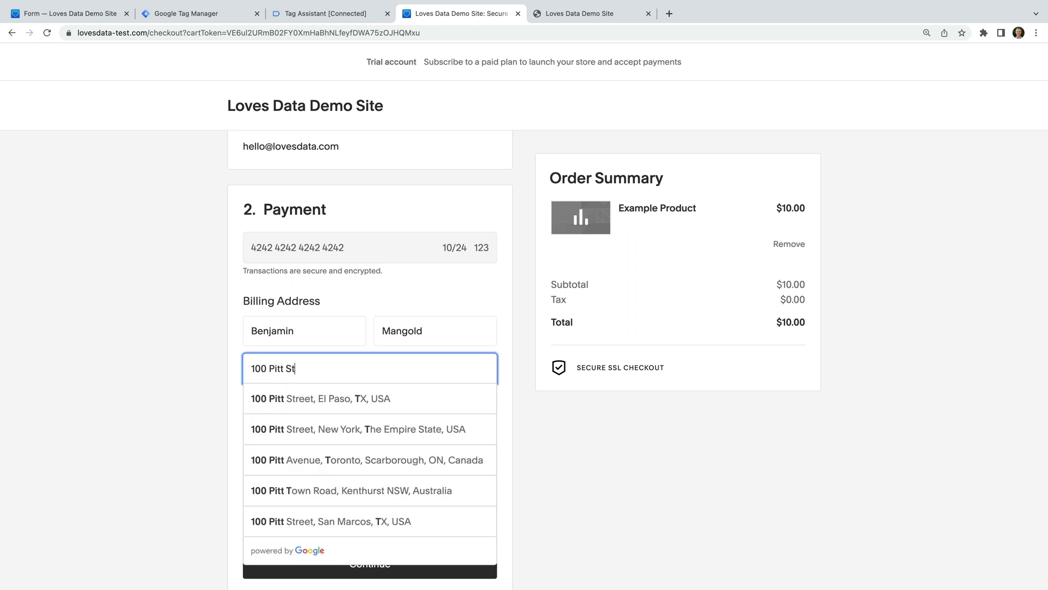
pyautogui.scroll(-2, 509, 346)
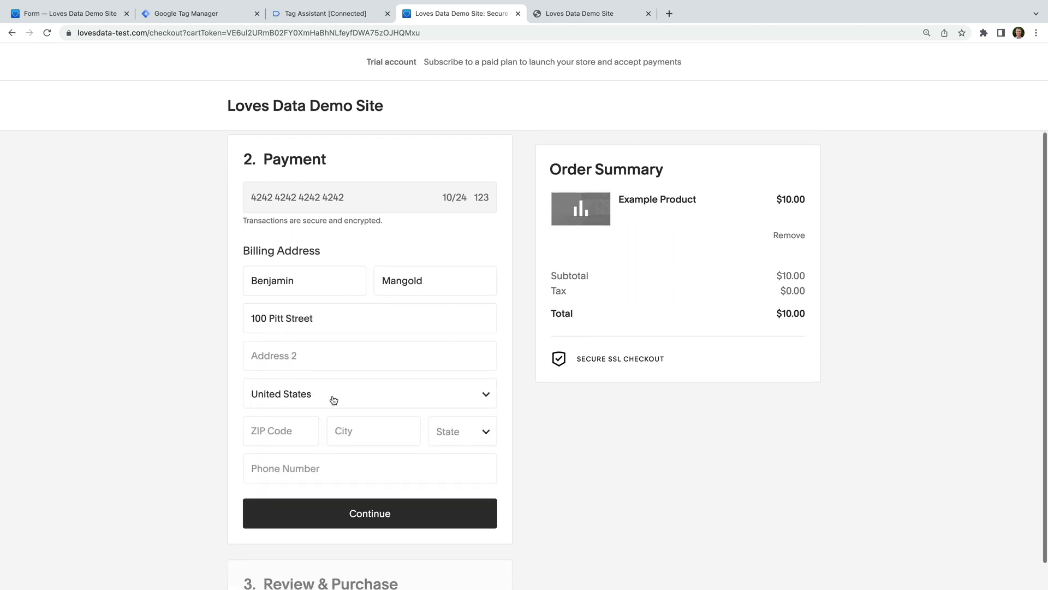
pyautogui.click(333, 402)
pyautogui.write('aus')
pyautogui.press('Return')
# Complete the postcode, city and state, place the test order, and return to Tag Assistant.
pyautogui.press('Tab')
pyautogui.write('2000')
pyautogui.click(363, 435)
pyautogui.write('Sydney')
pyautogui.press('Tab')
pyautogui.write('NSW')
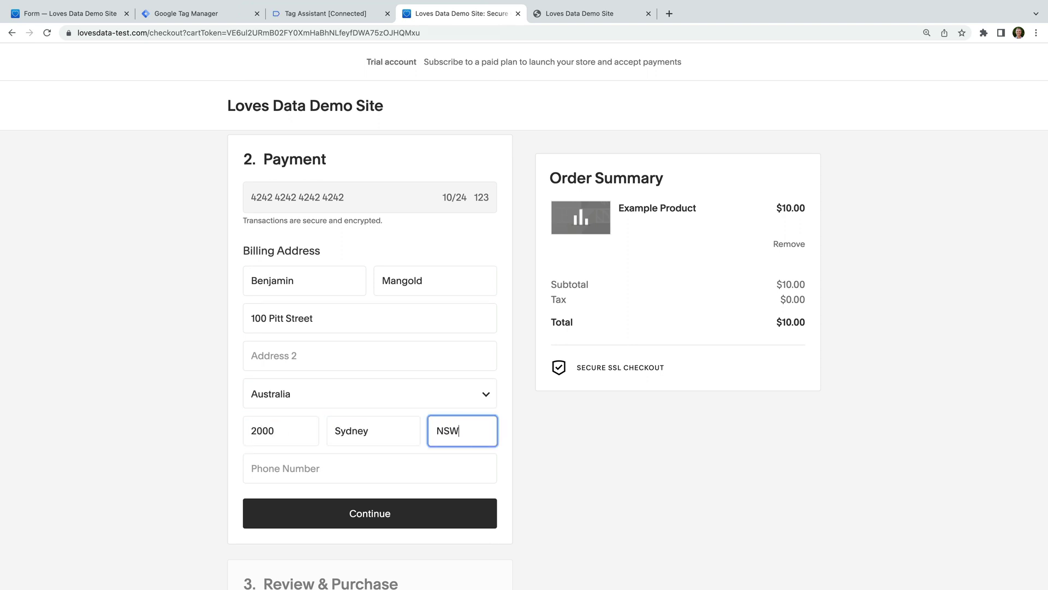
pyautogui.click(344, 516)
pyautogui.click(376, 495)
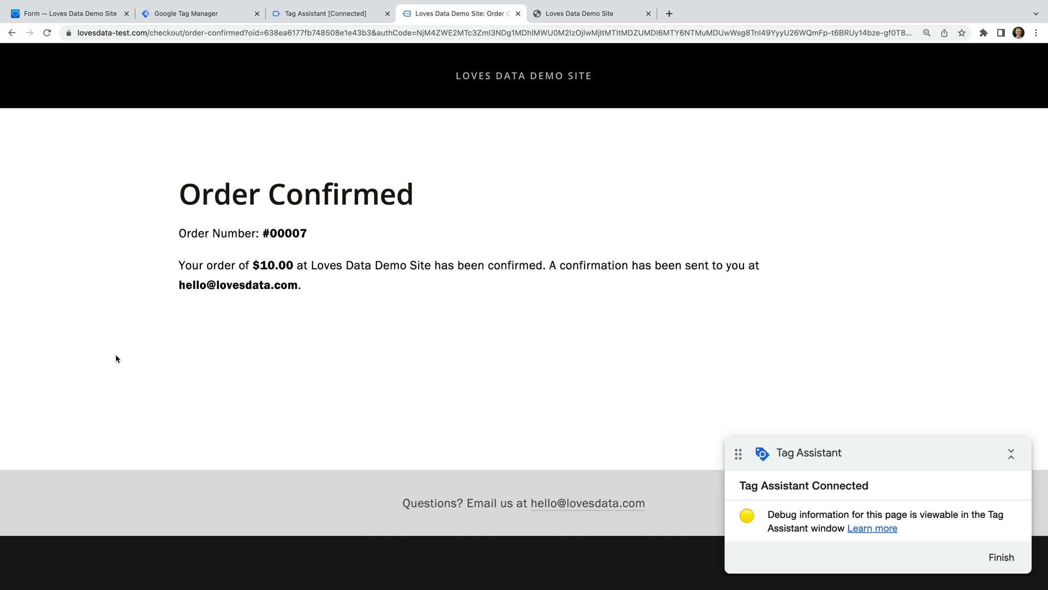
pyautogui.click(362, 16)
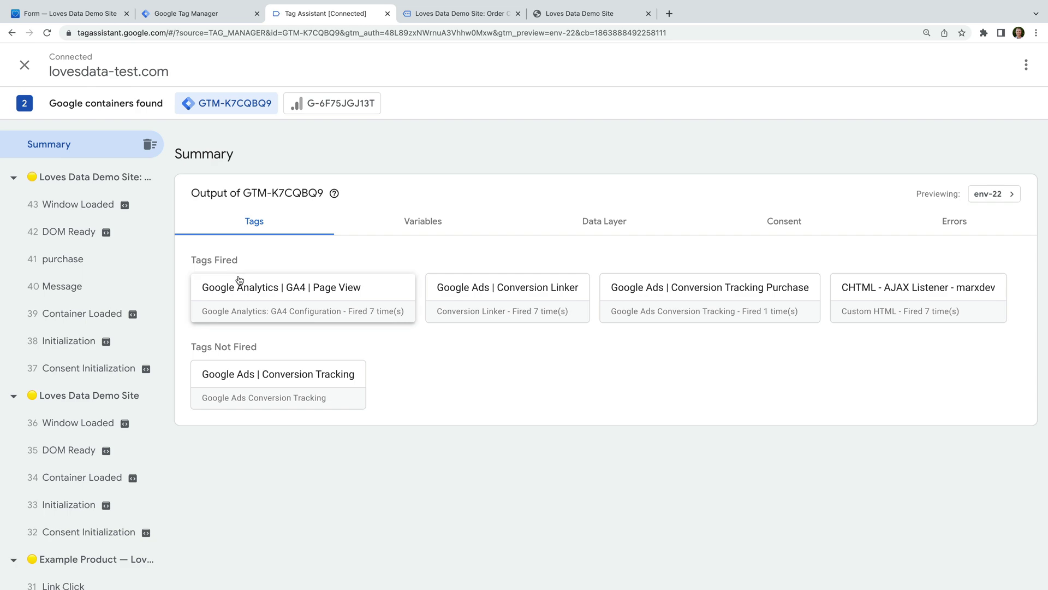
# Show the purchase event's Conversion Tracking Purchase tag properties and highlight the sent email value.
pyautogui.click(109, 262)
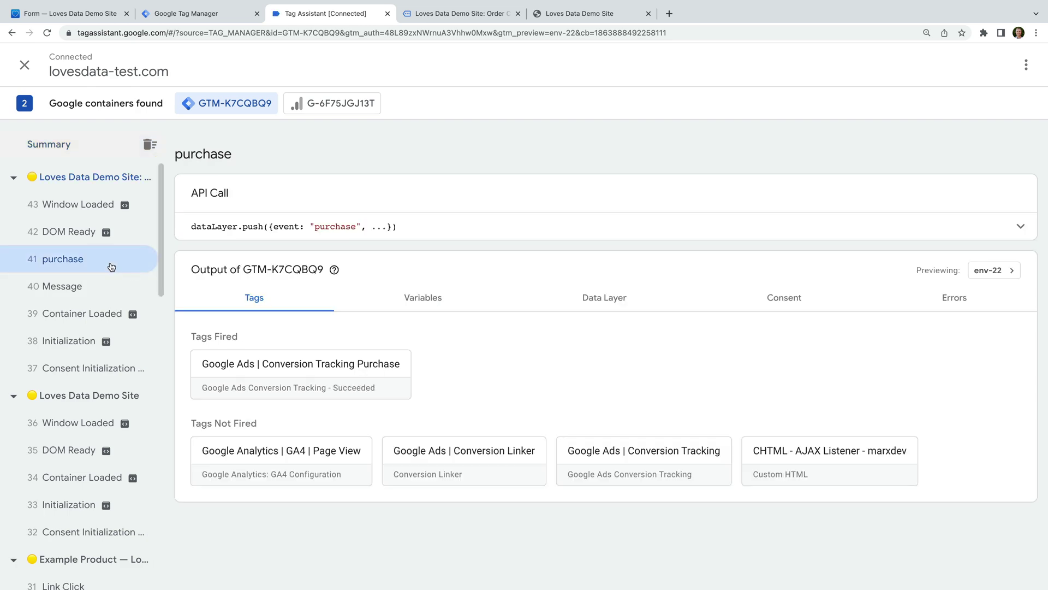
pyautogui.click(366, 379)
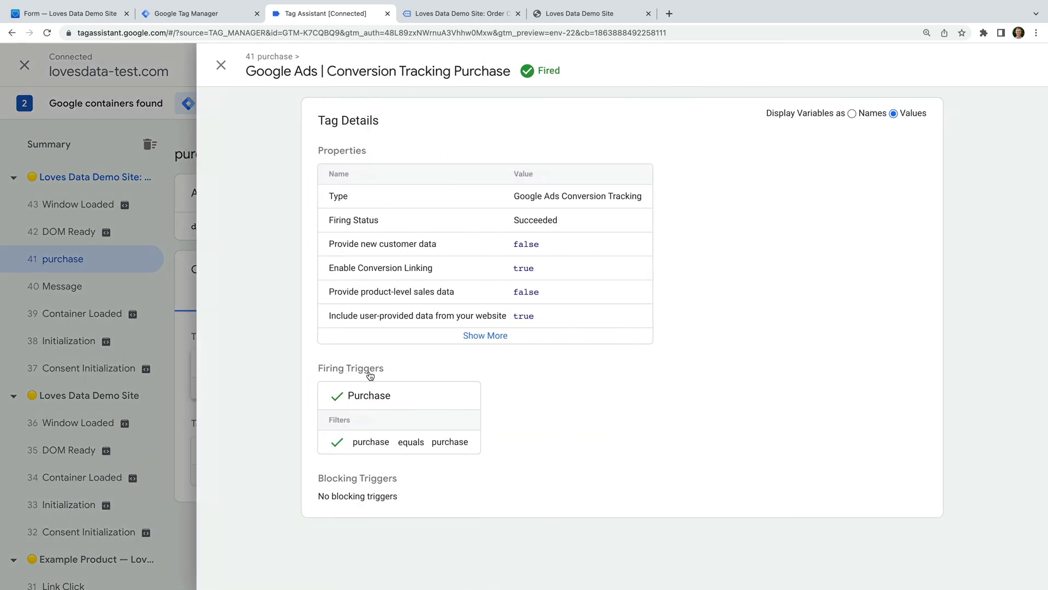
pyautogui.click(480, 338)
pyautogui.moveTo(561, 338); pyautogui.dragTo(657, 339)
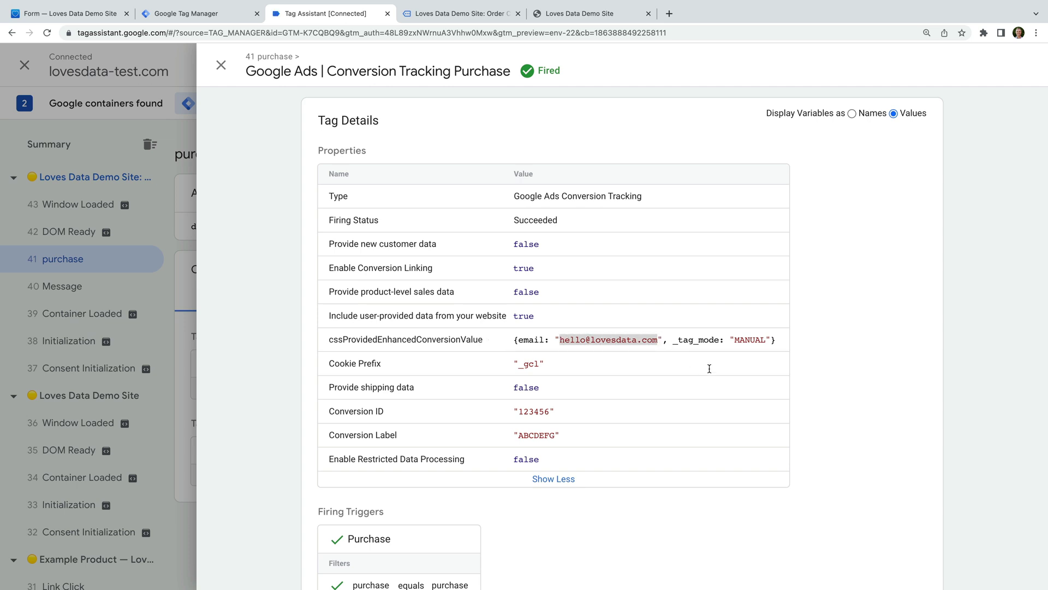